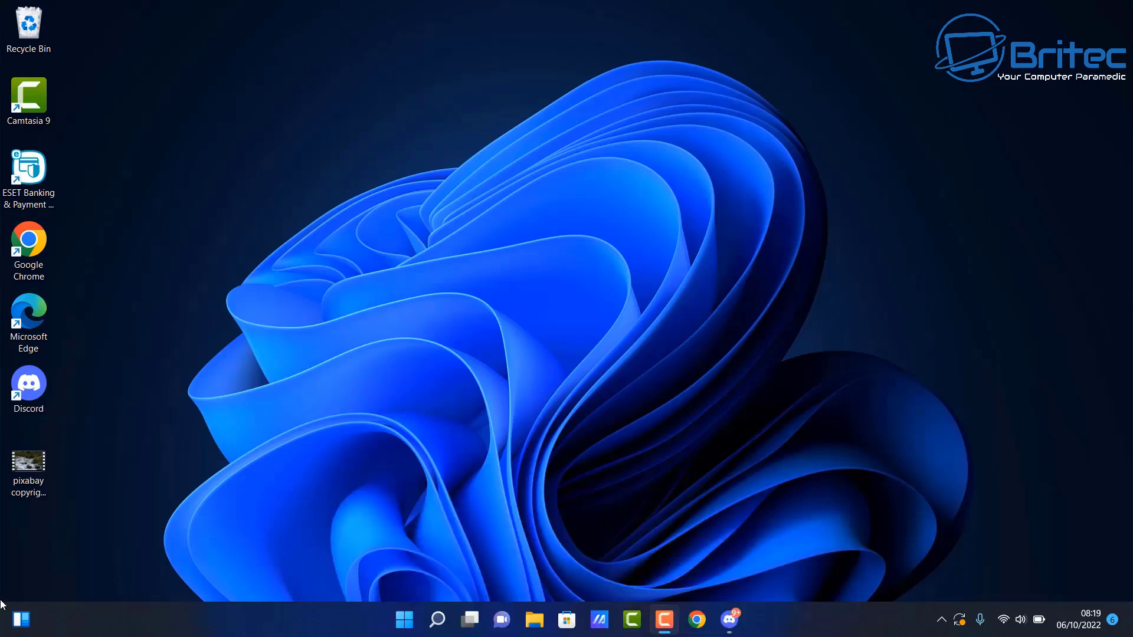
Check Settings' Windows Update page for the two updates awaiting restart, then close Settings
left_click(405, 619)
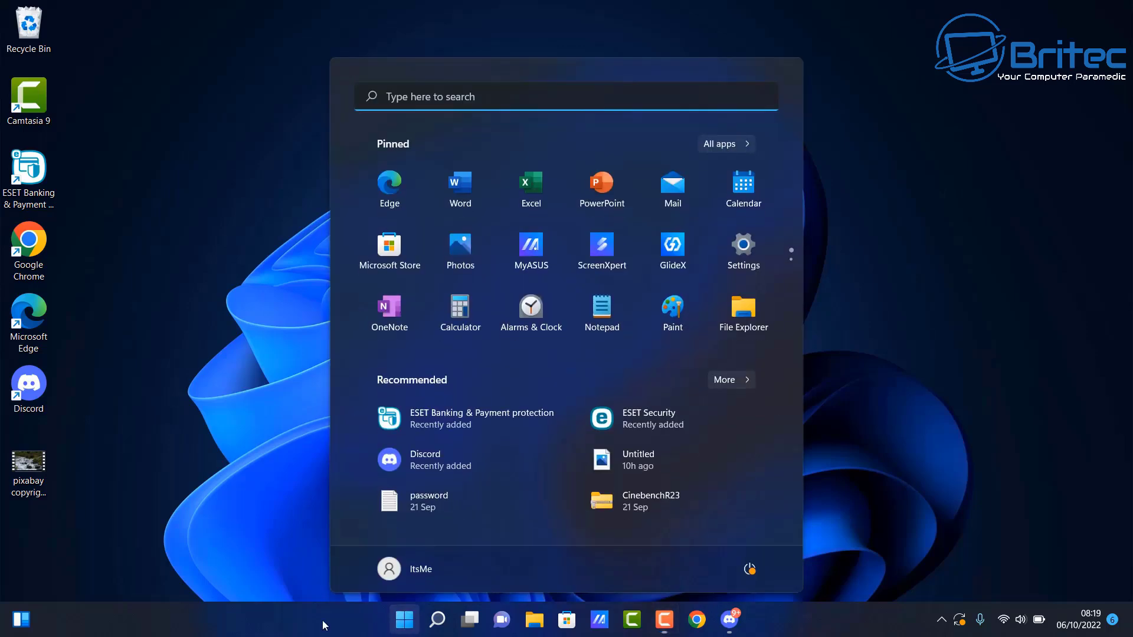
left_click(741, 245)
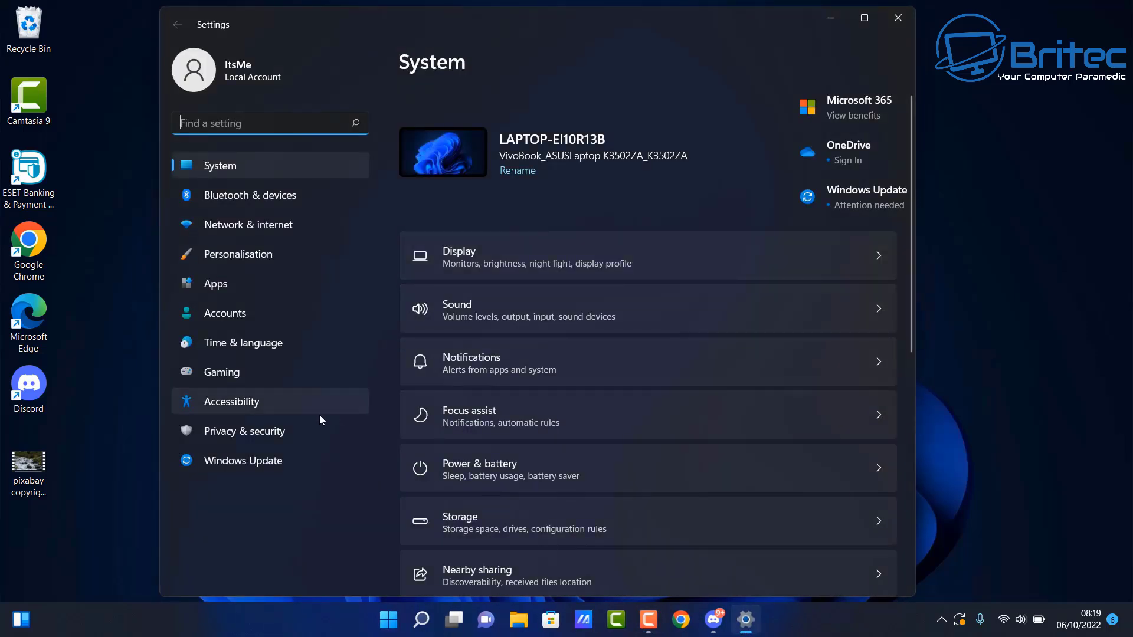
left_click(256, 461)
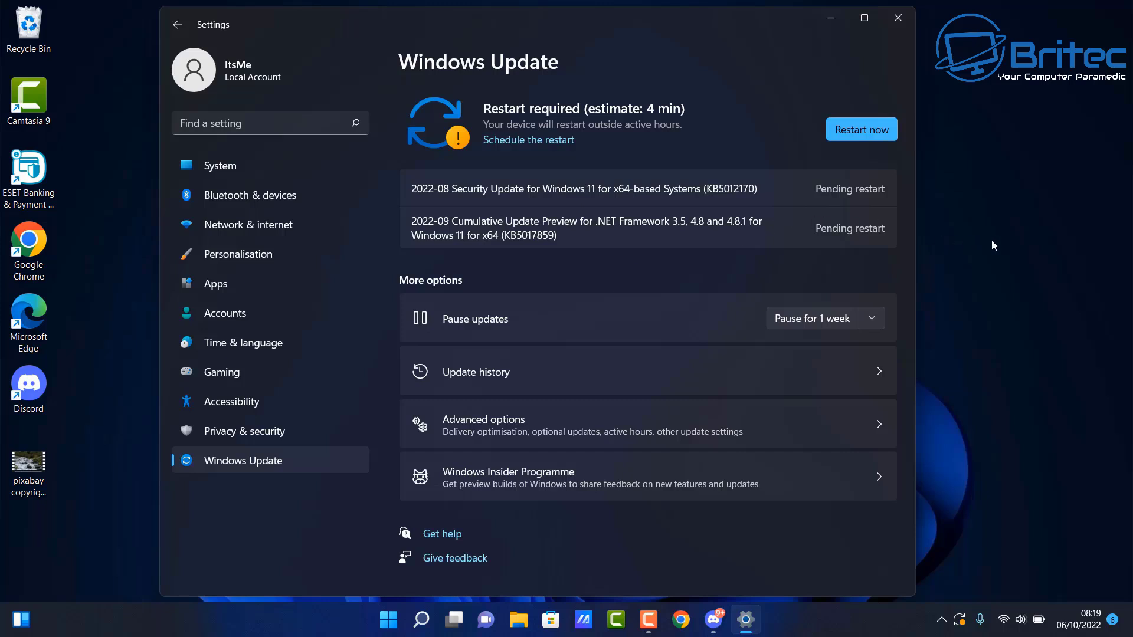
left_click(903, 23)
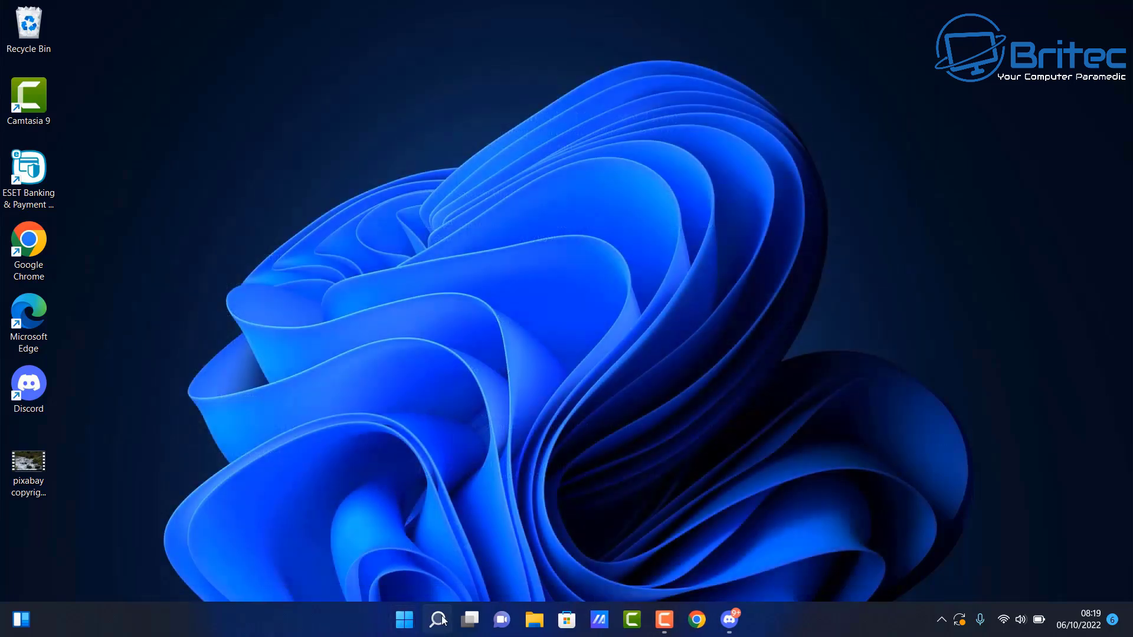
left_click(440, 621)
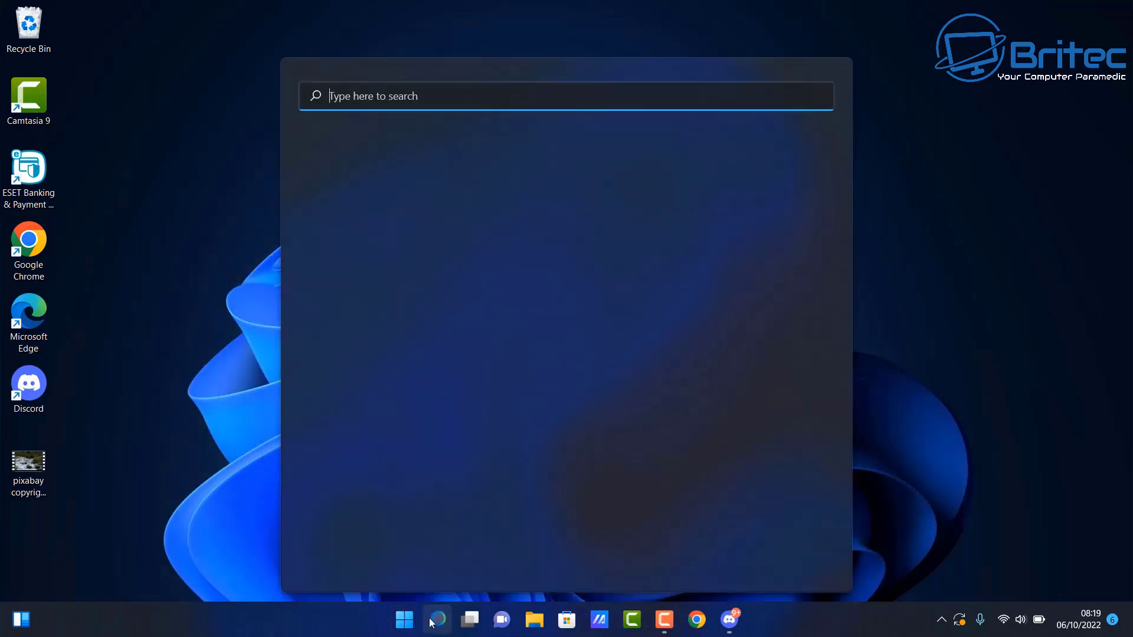
type("winver")
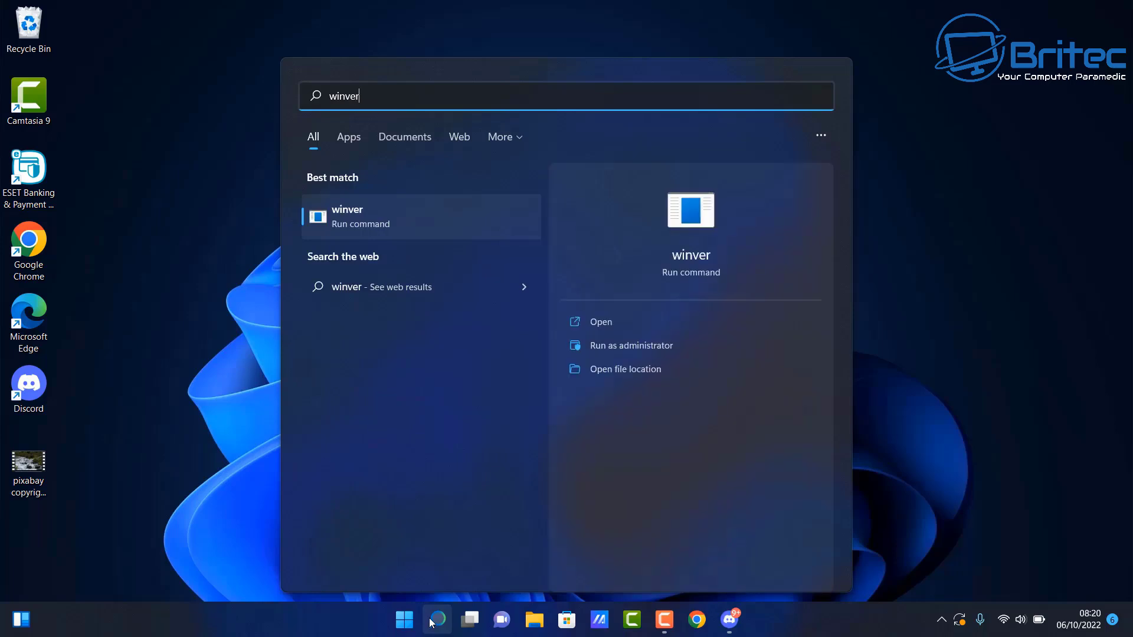
left_click(366, 220)
left_click_drag(211, 59, 538, 154)
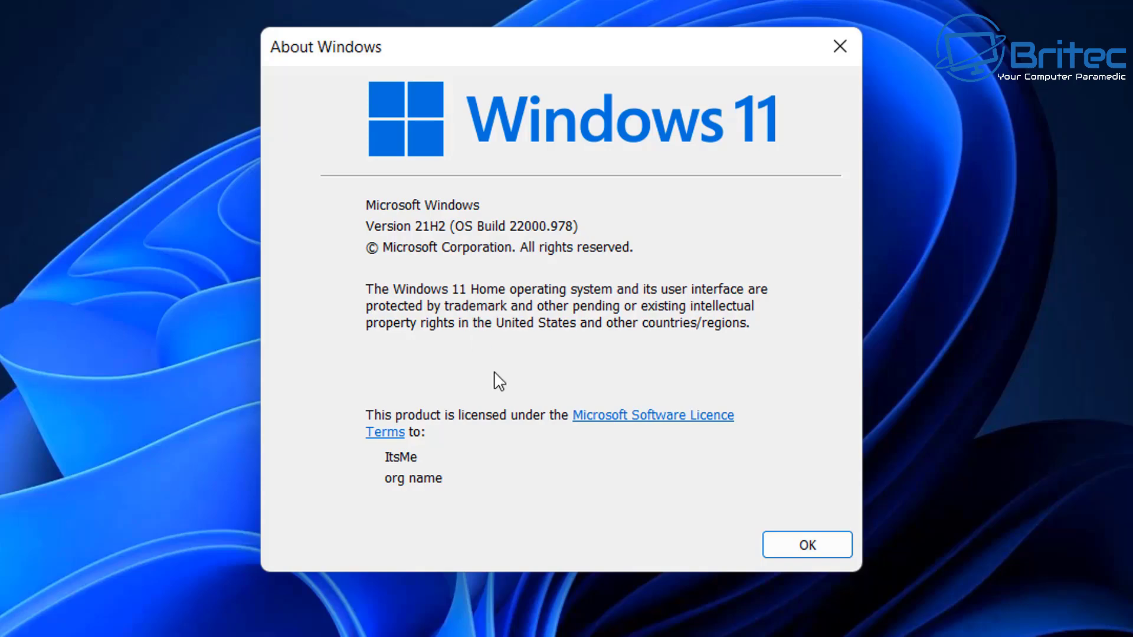
left_click(829, 552)
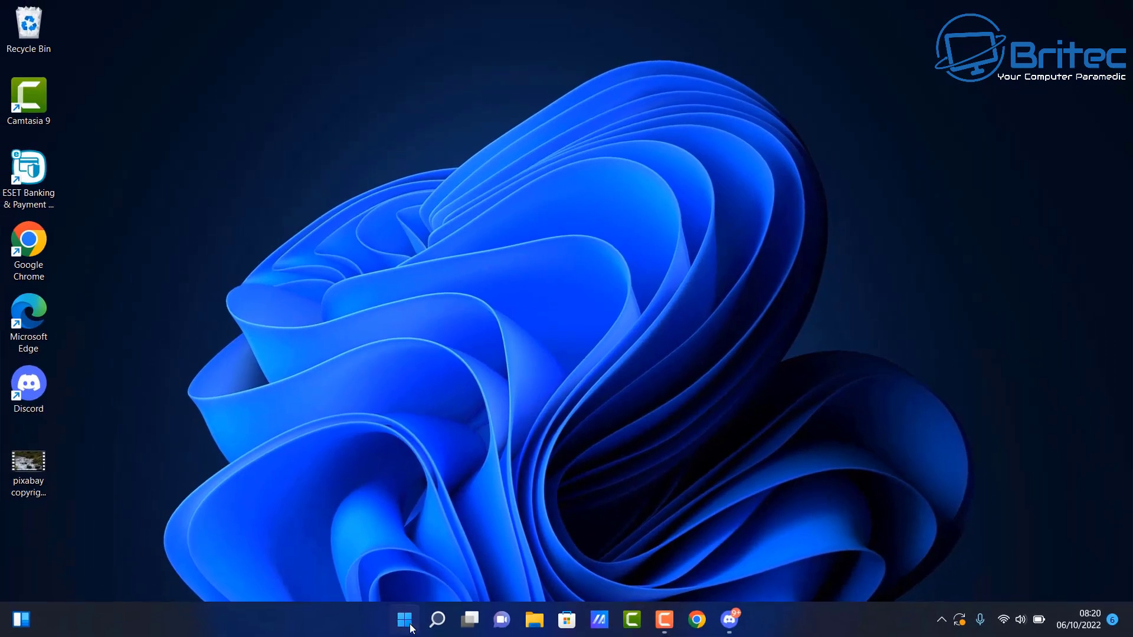
left_click(415, 628)
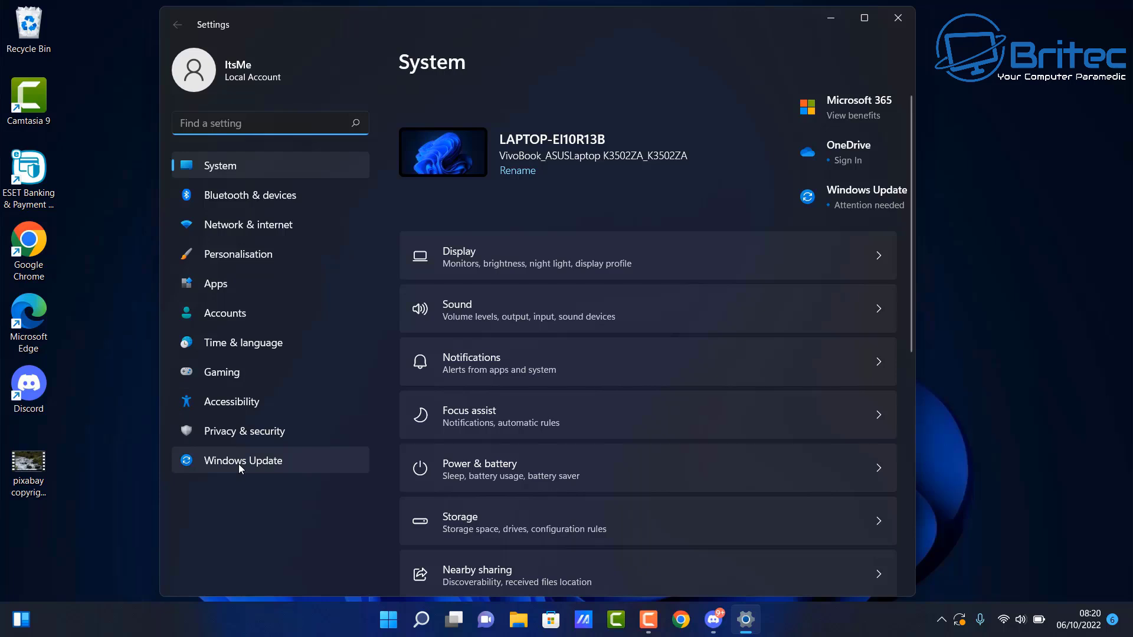
left_click(238, 462)
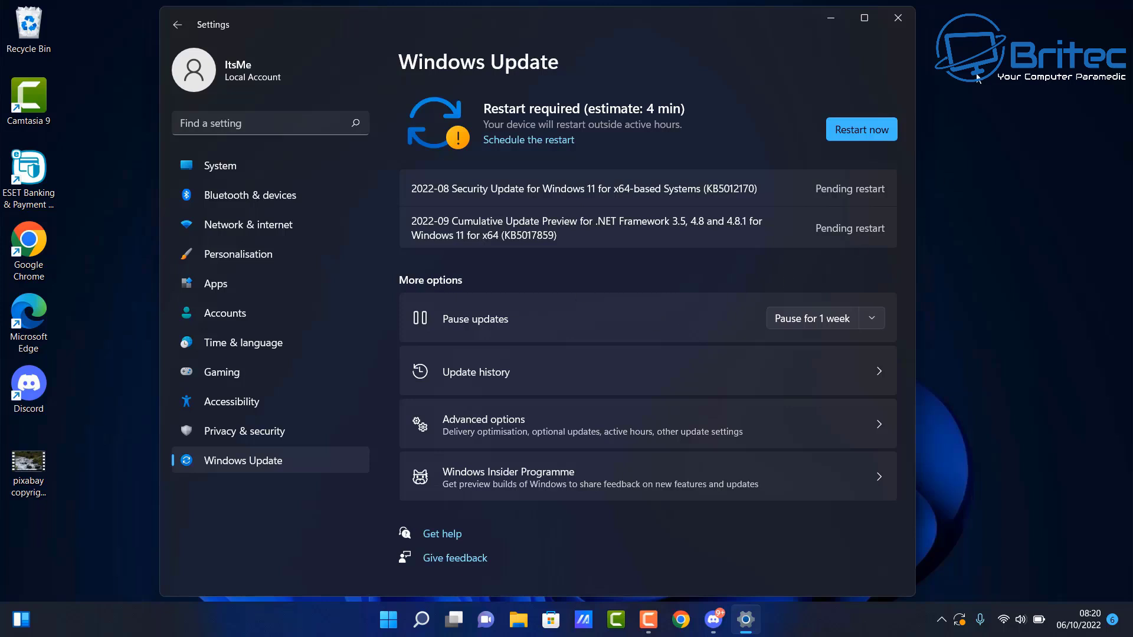
left_click(906, 26)
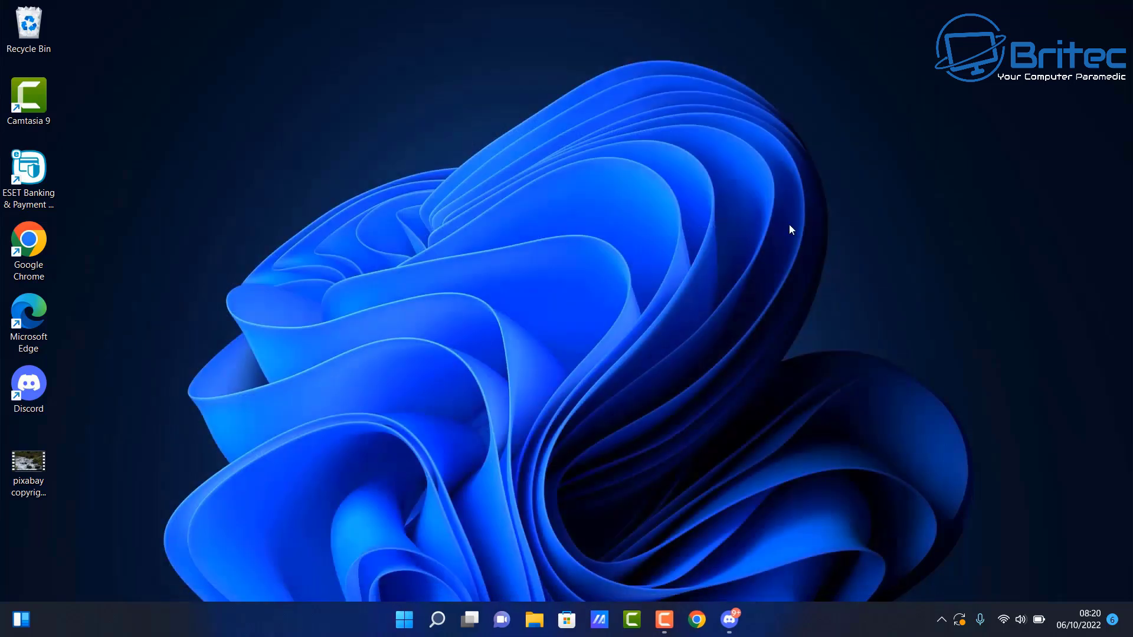
Search Google in Chrome for 'windows 11 iso' and open Microsoft's Download Windows 11 page
left_click(697, 620)
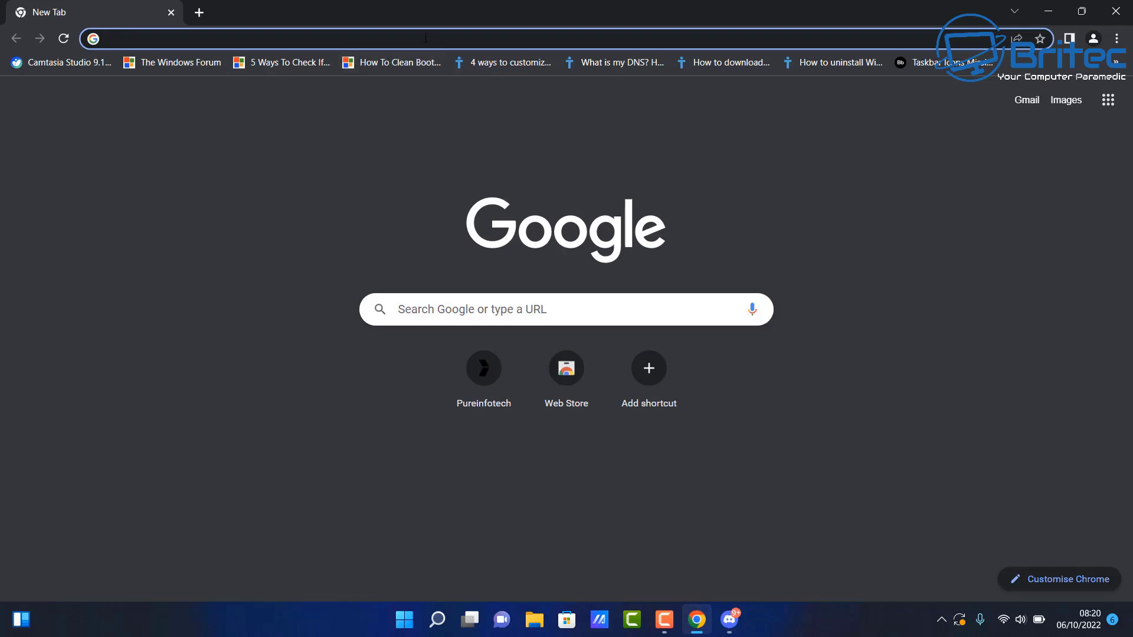
type("windows")
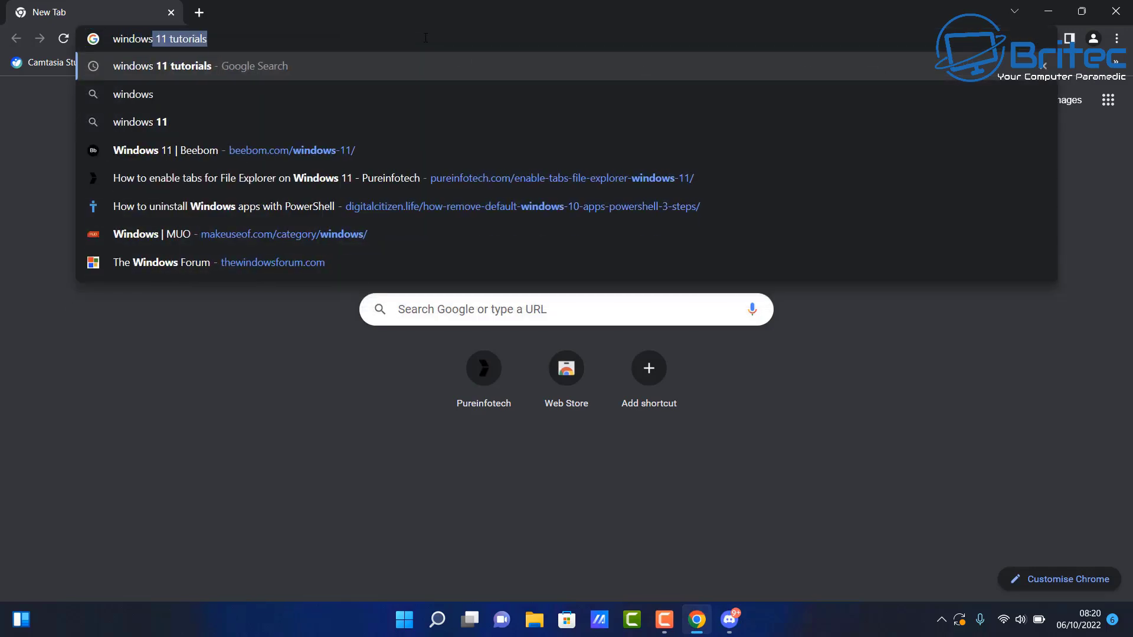
type(" 11")
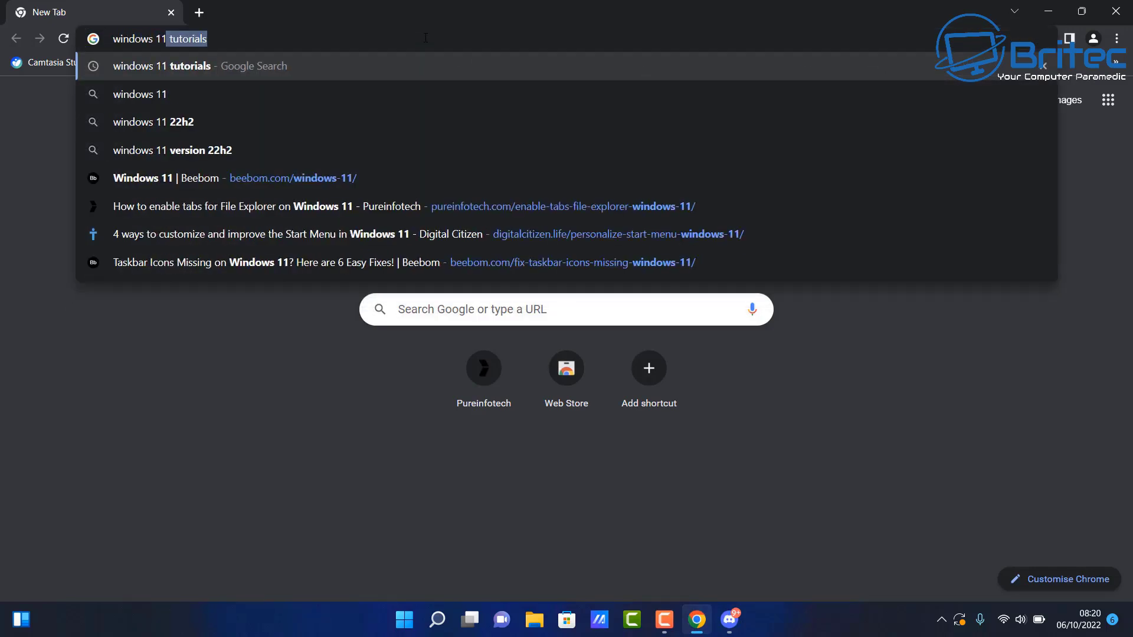
key("BackSpace")
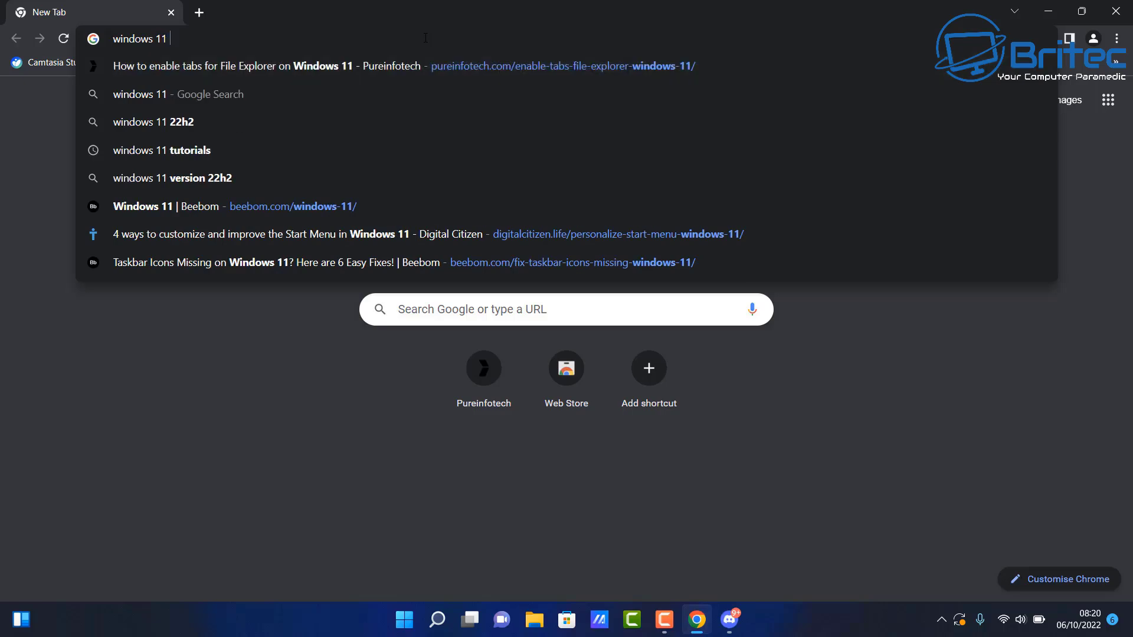
type("iso")
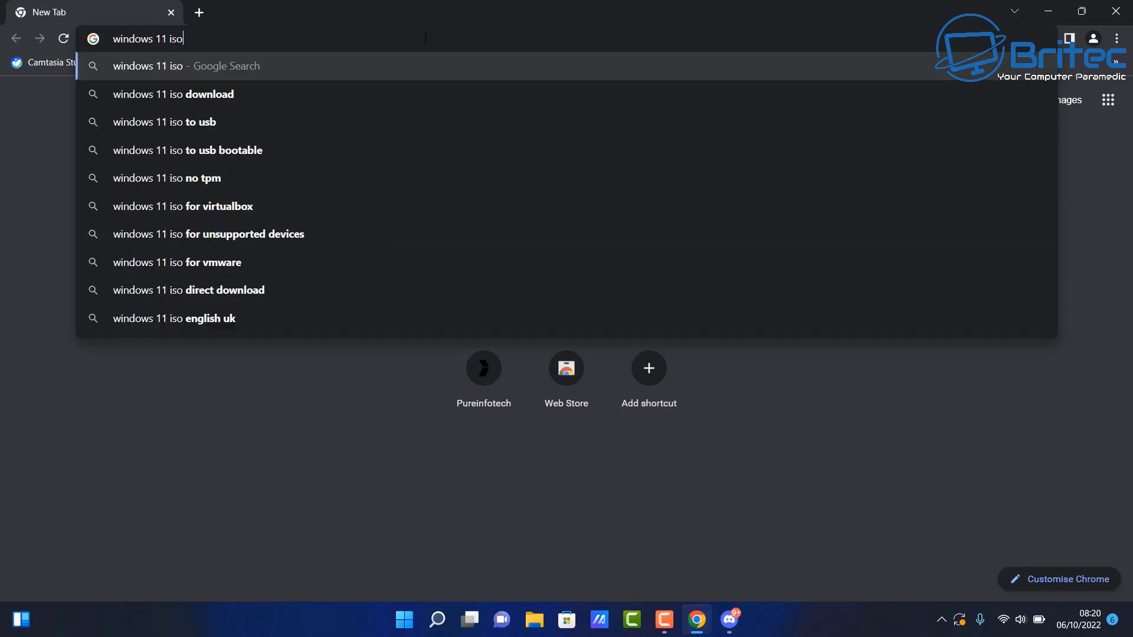
key("Return")
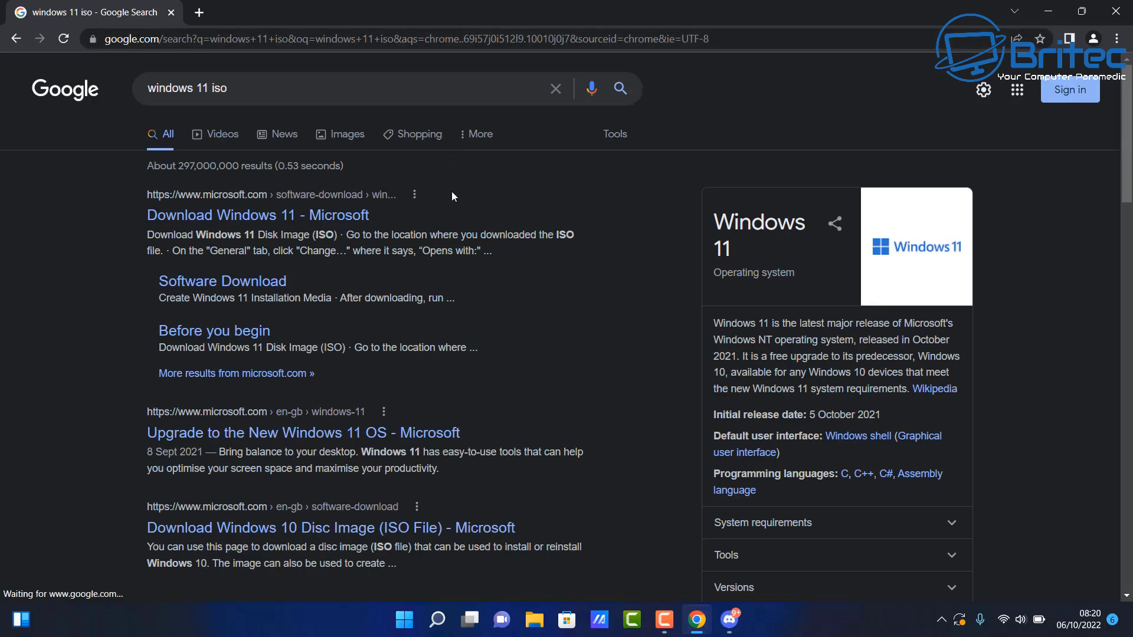
left_click(330, 220)
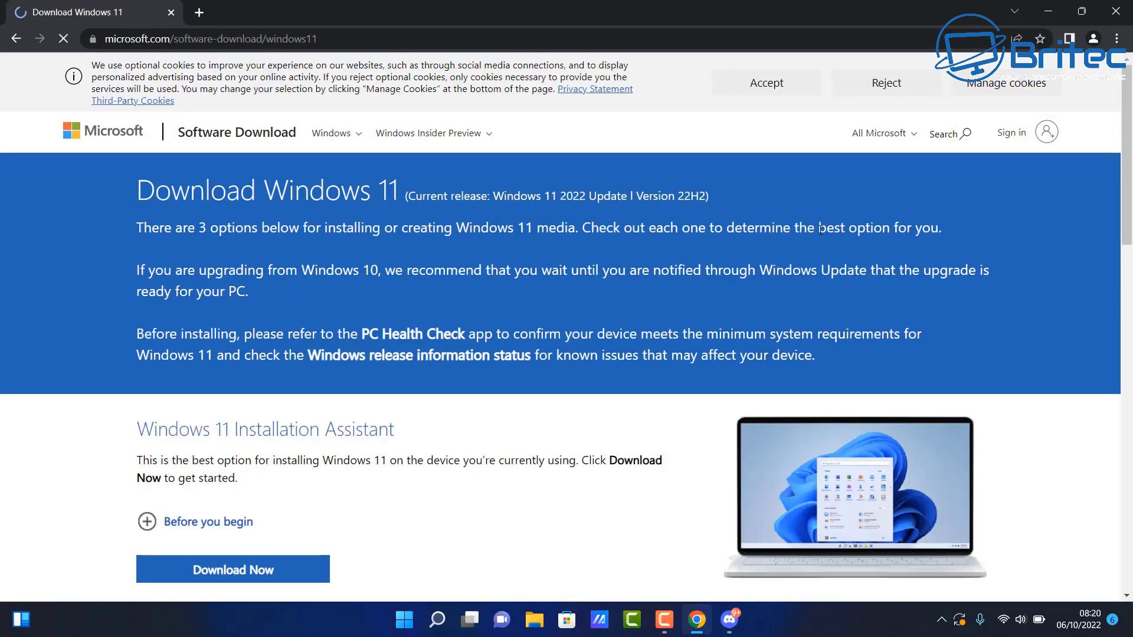
Accept the cookie notice, then download and launch the Windows 11 Installation Assistant
left_click(790, 83)
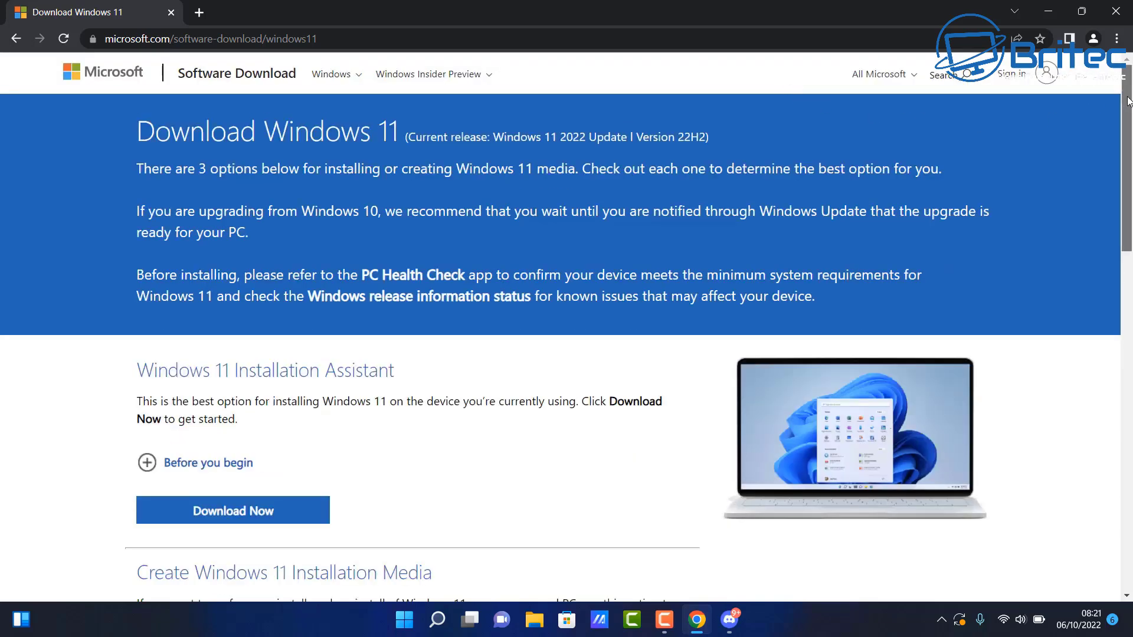
left_click_drag(1128, 100, 1128, 197)
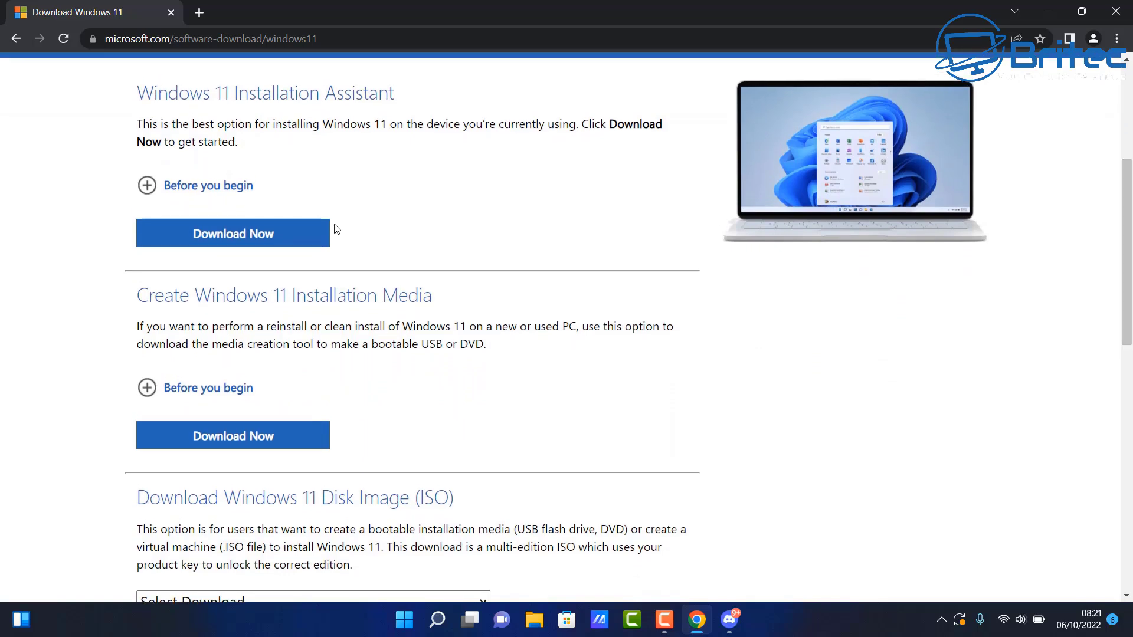
left_click(268, 234)
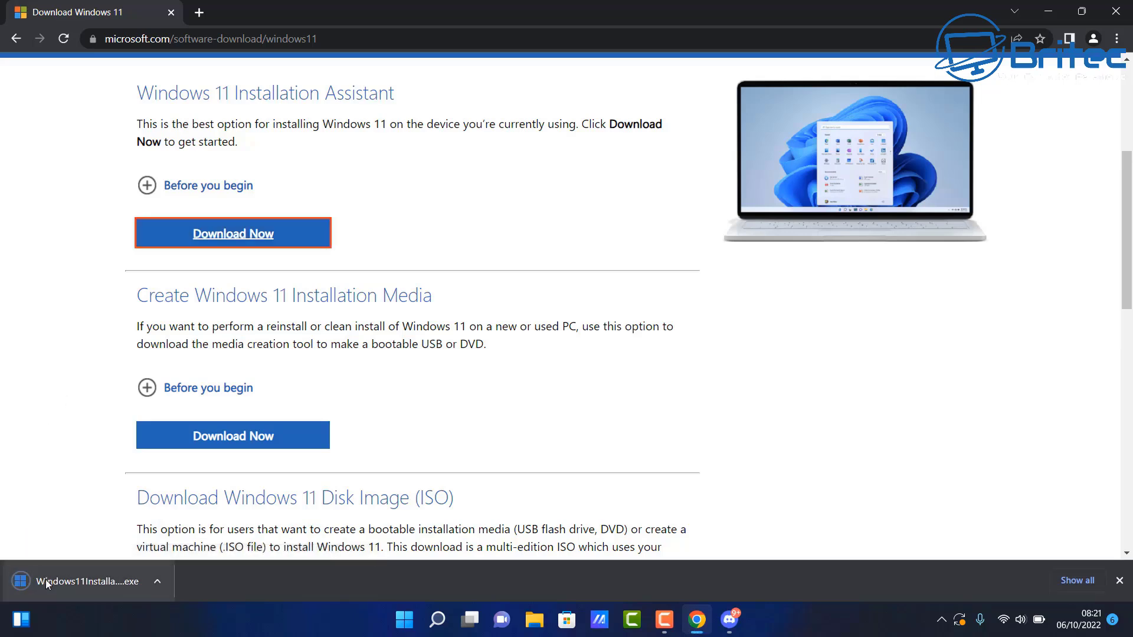
left_click(52, 586)
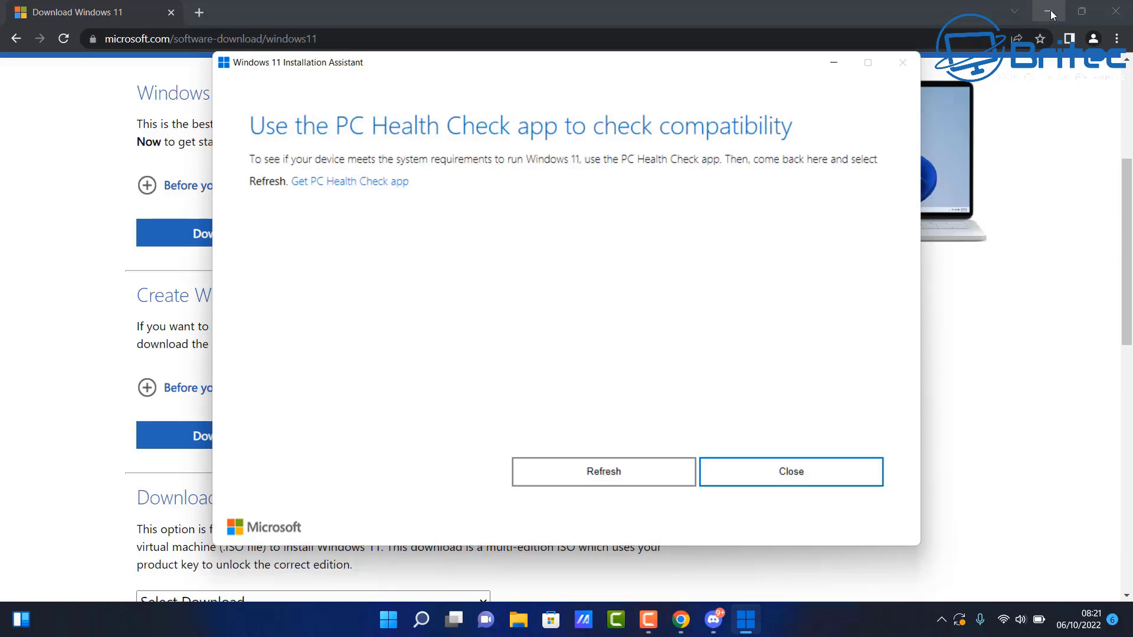
Minimize Chrome and download PC Health Check via the Installation Assistant's link
left_click(1117, 12)
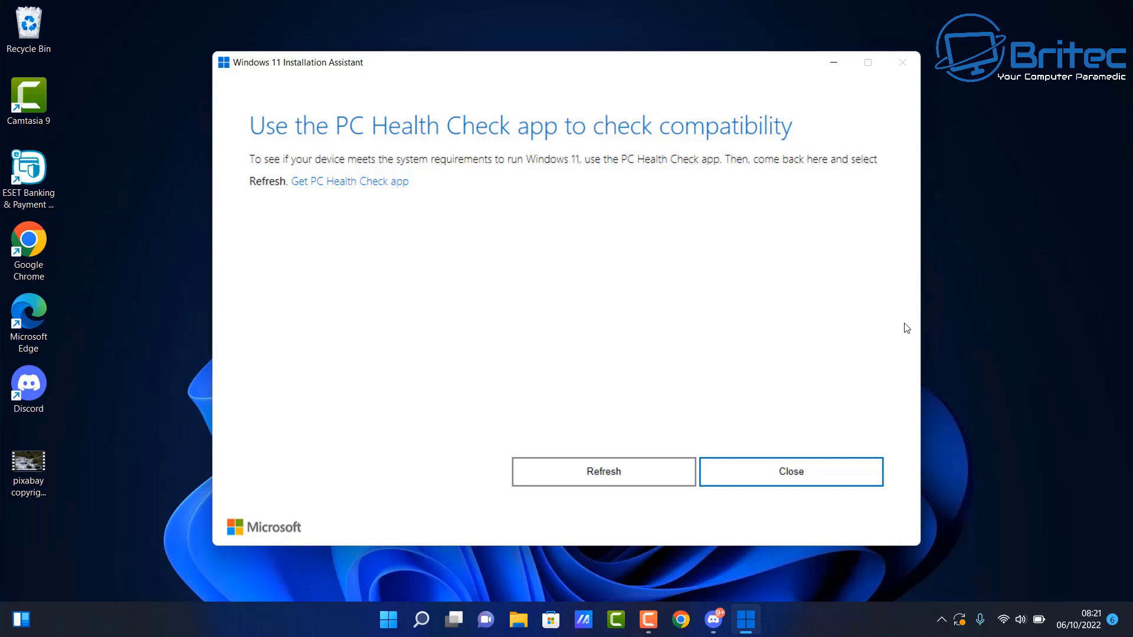
left_click(370, 182)
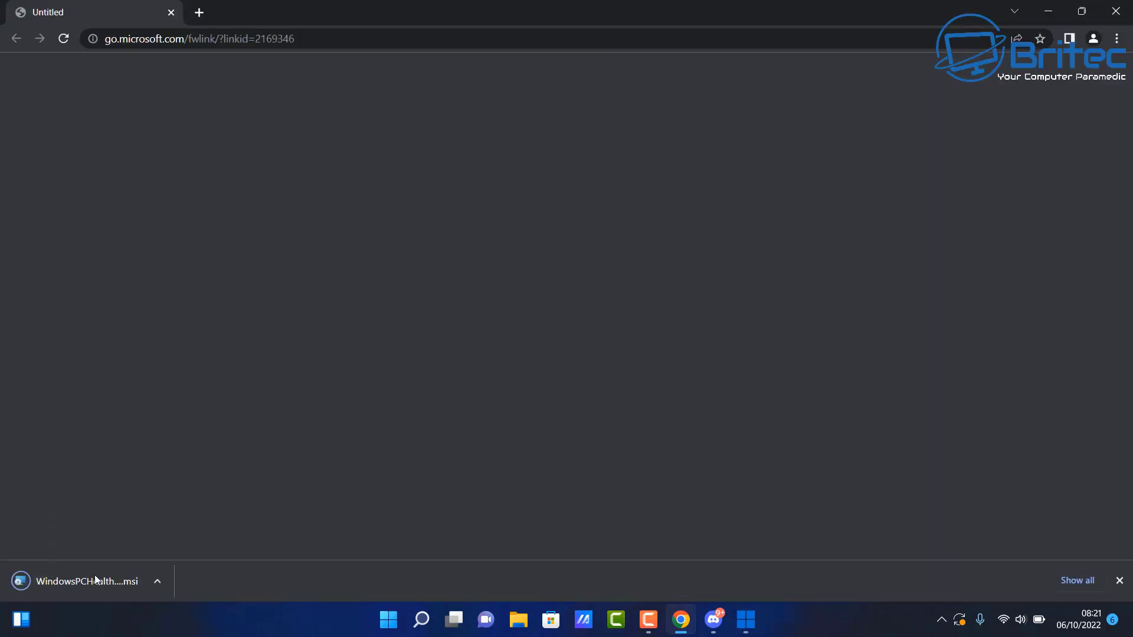
Install PC Health Check from the downloaded .msi with the terms accepted and a desktop shortcut
left_click(90, 583)
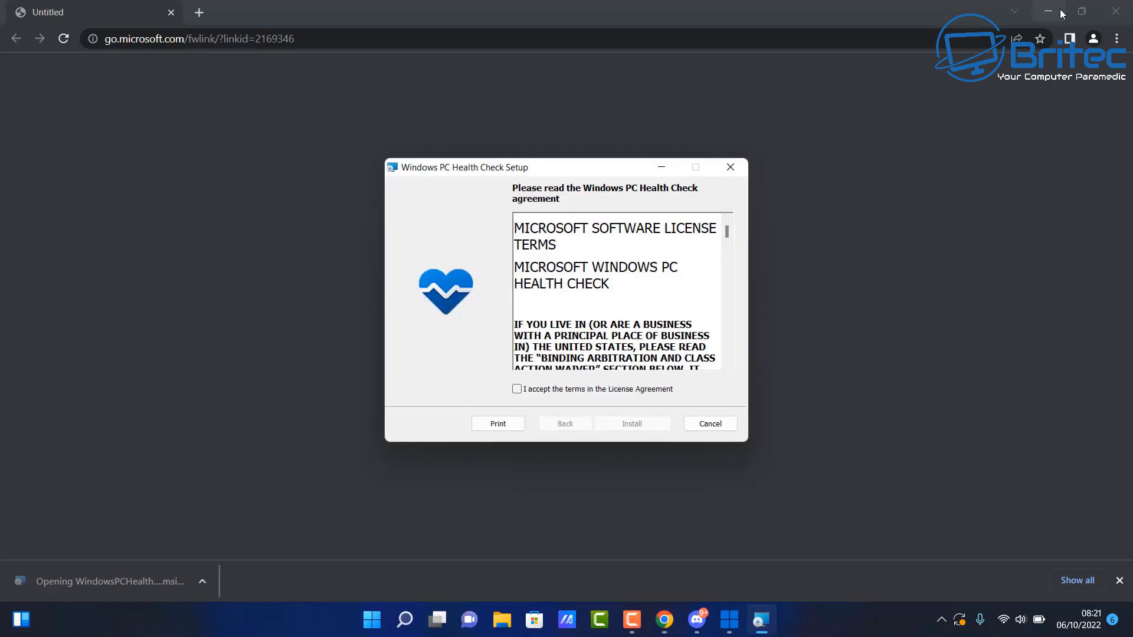
left_click(1049, 11)
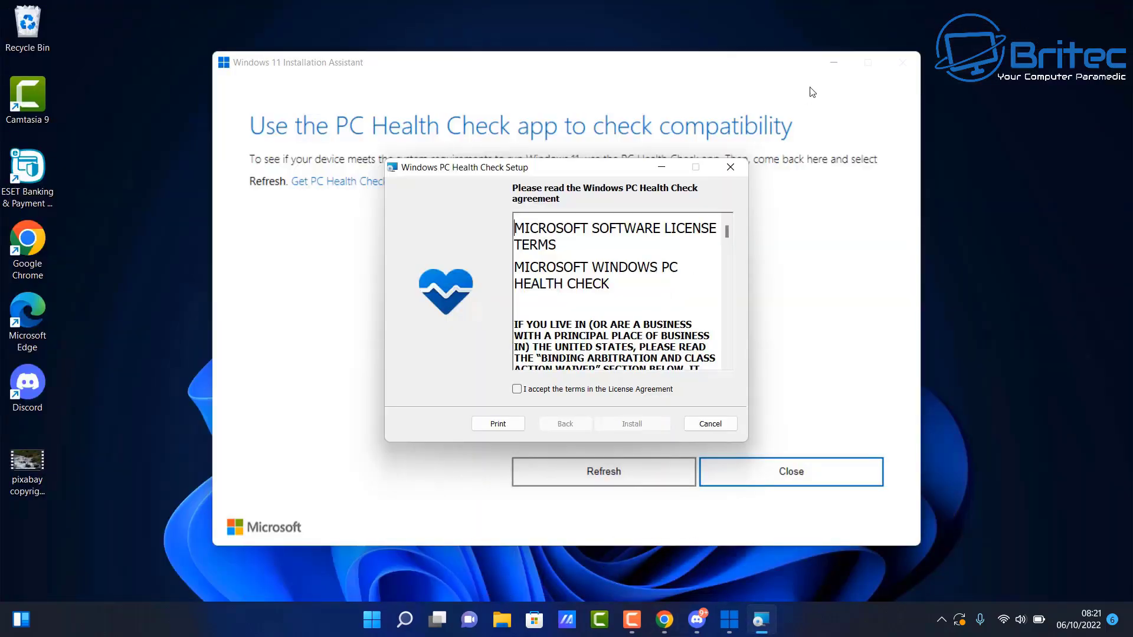
left_click(834, 61)
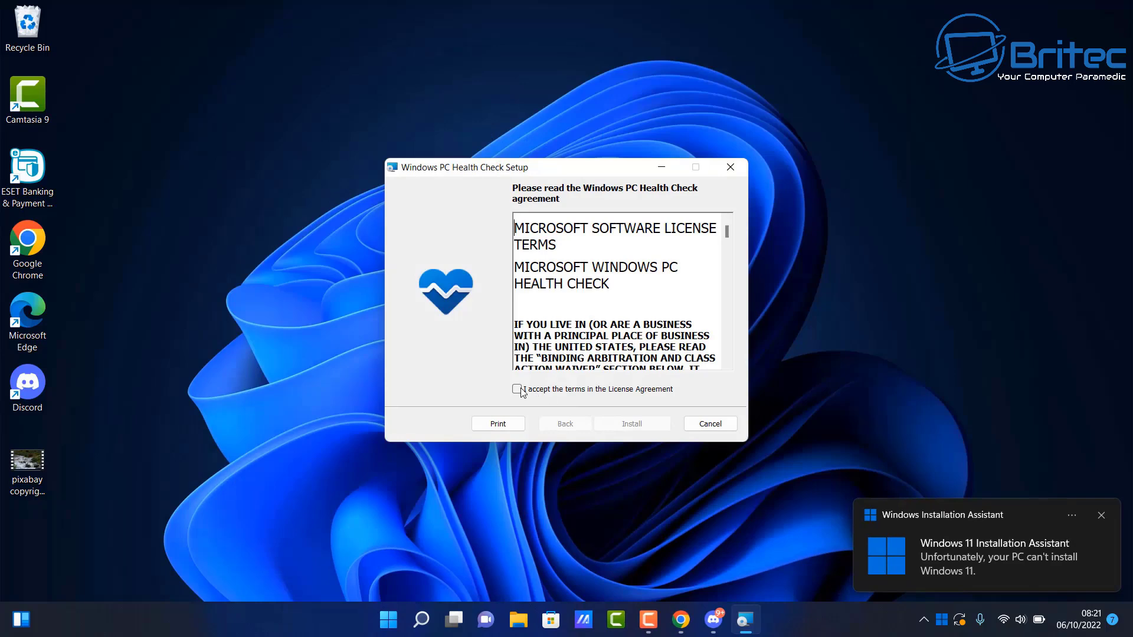
left_click(517, 390)
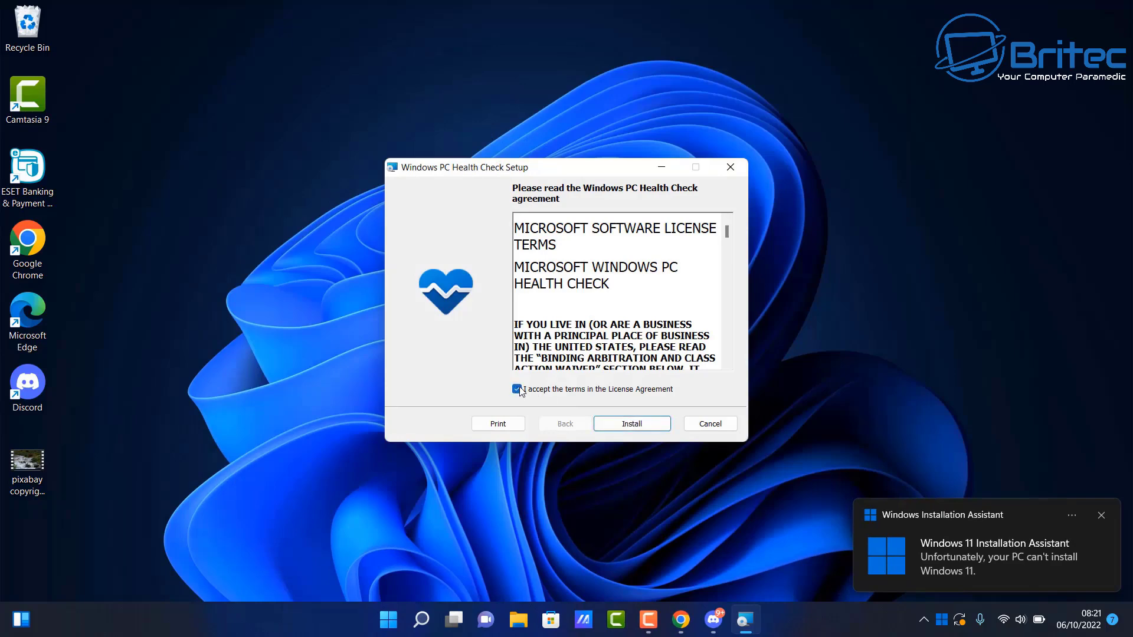
left_click(627, 425)
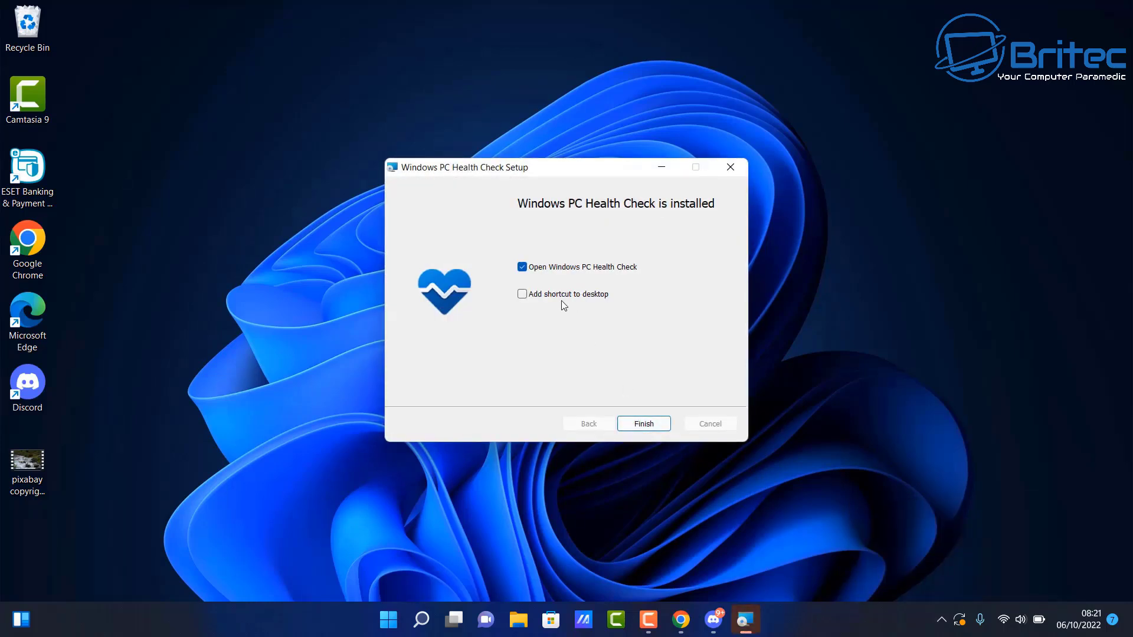
left_click(546, 297)
left_click(639, 424)
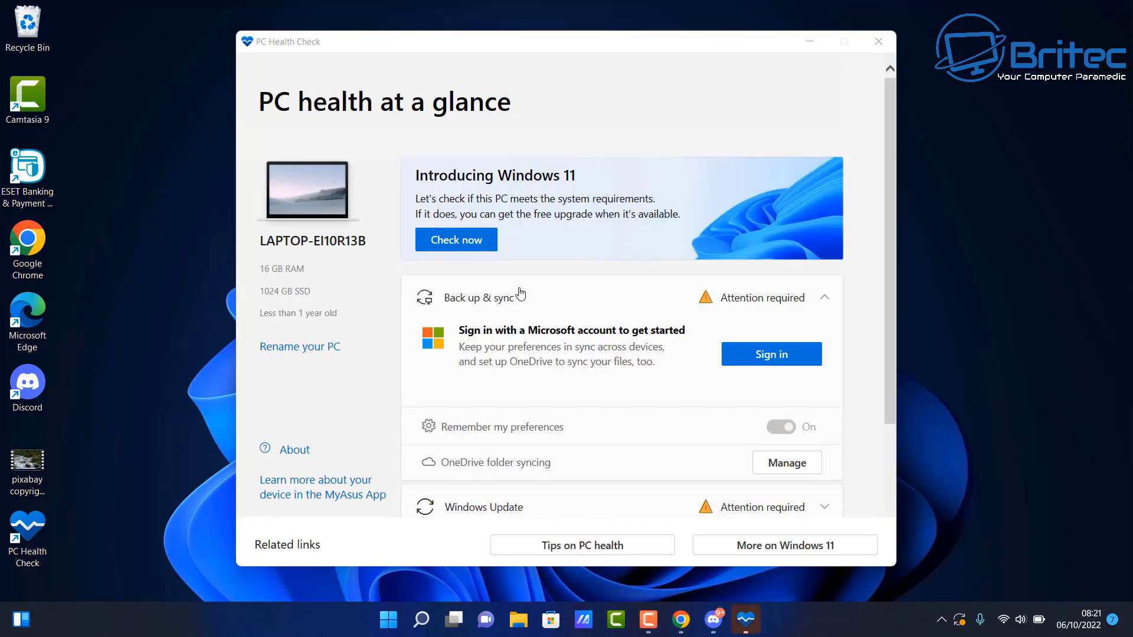
Run the Windows 11 compatibility check, review all requirement results, then close PC Health Check
left_click(476, 244)
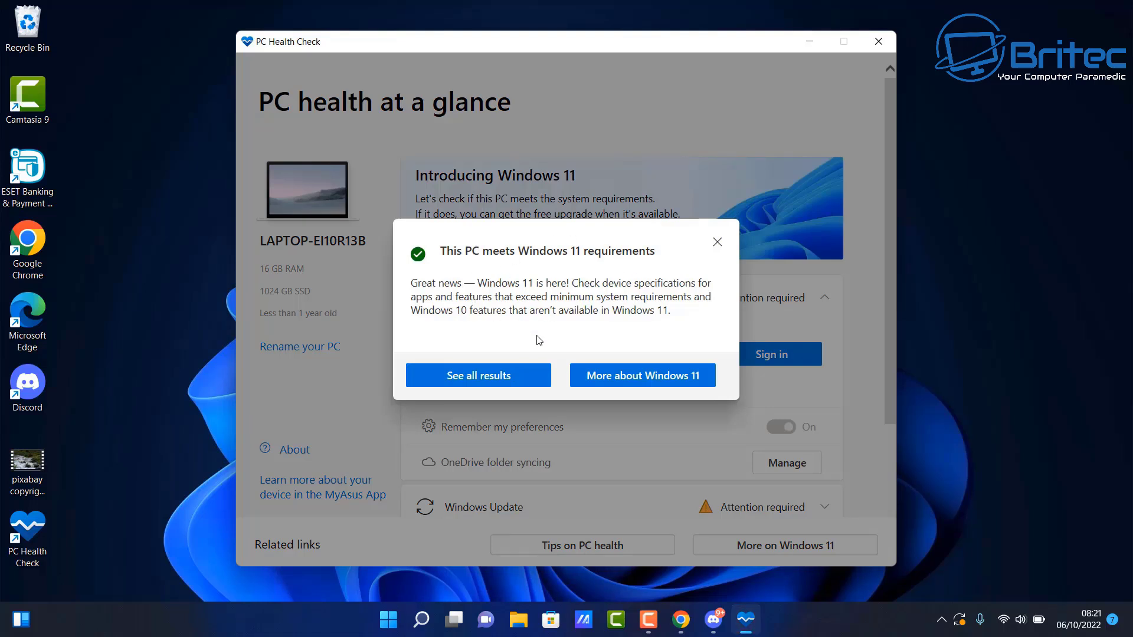
left_click(505, 376)
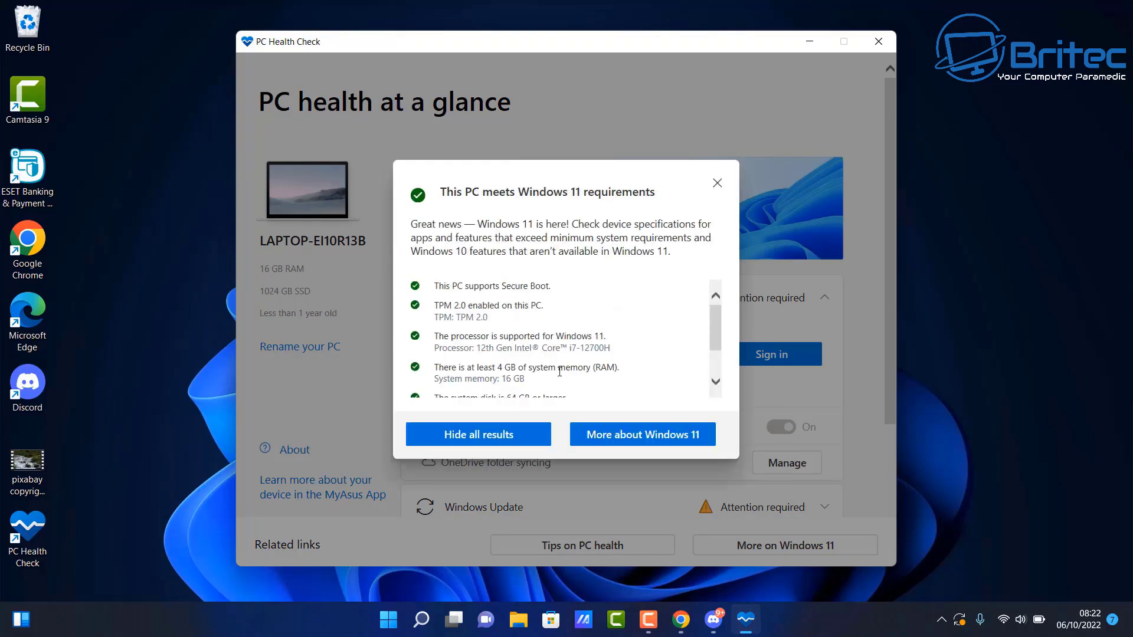
left_click_drag(715, 313, 710, 348)
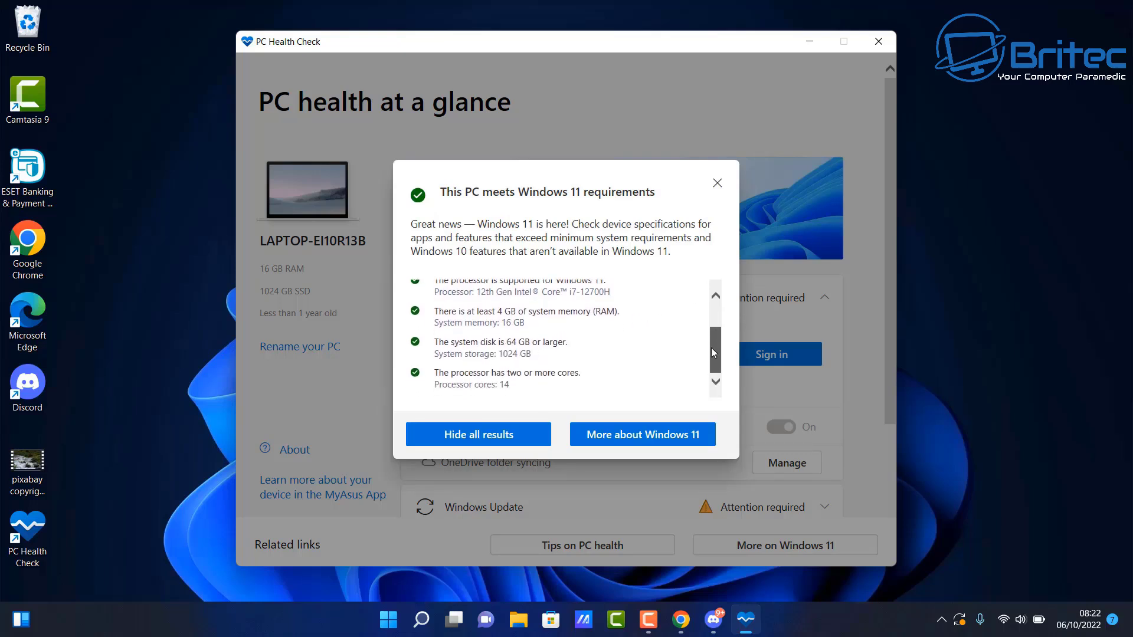
left_click(717, 184)
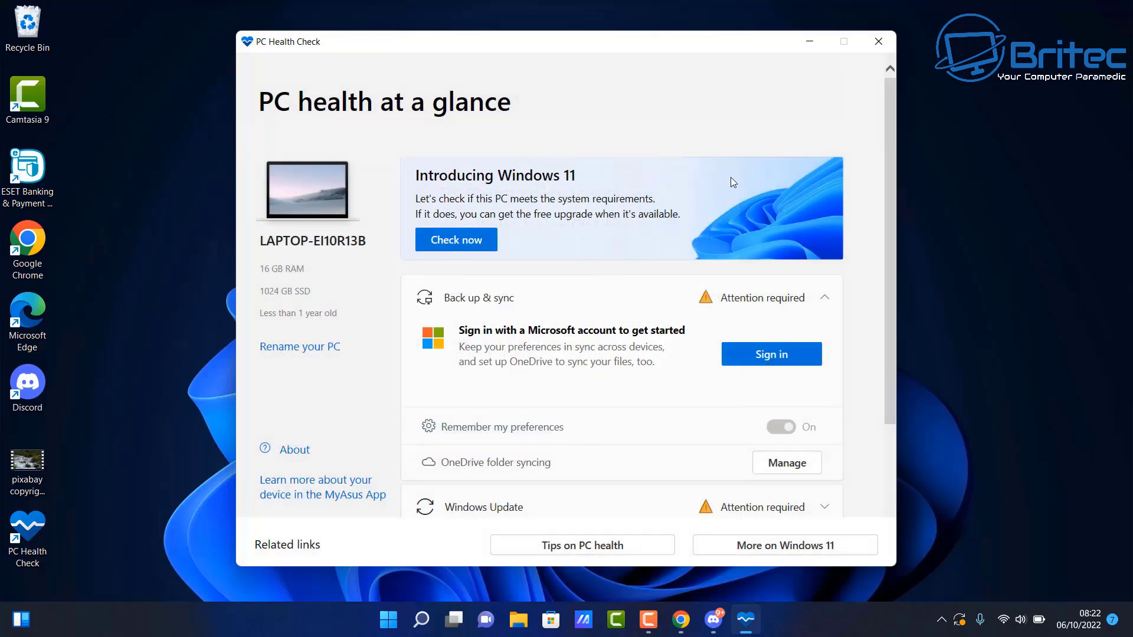
left_click(878, 45)
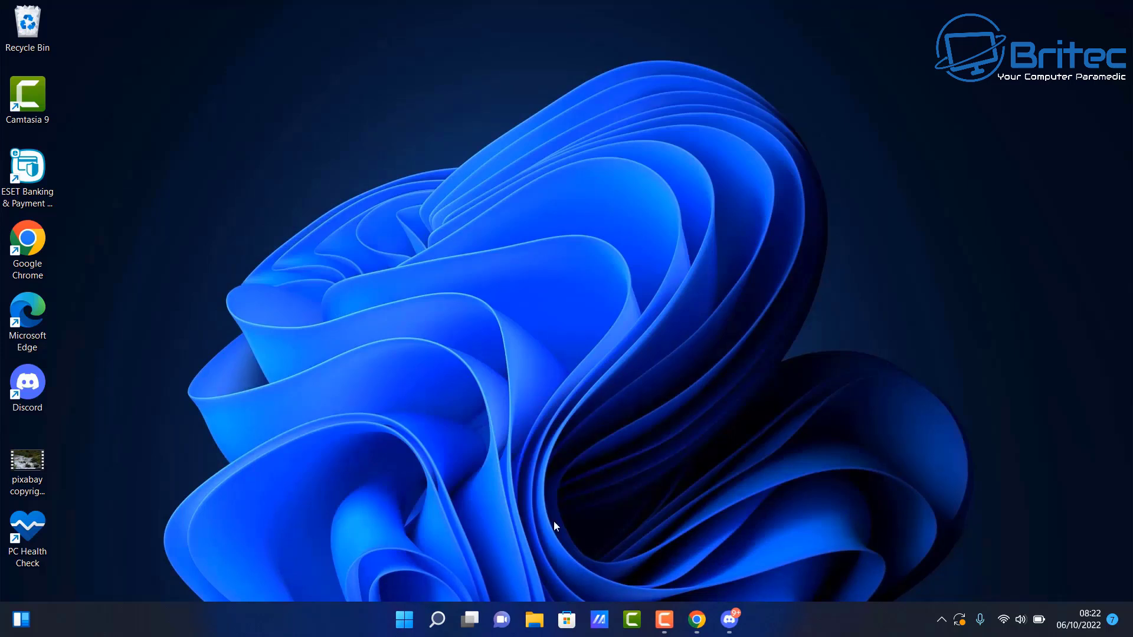
Reopen the Installation Assistant from the hidden tray apps, refresh its check, and scroll the licence
mouse_move(696, 611)
left_click(941, 620)
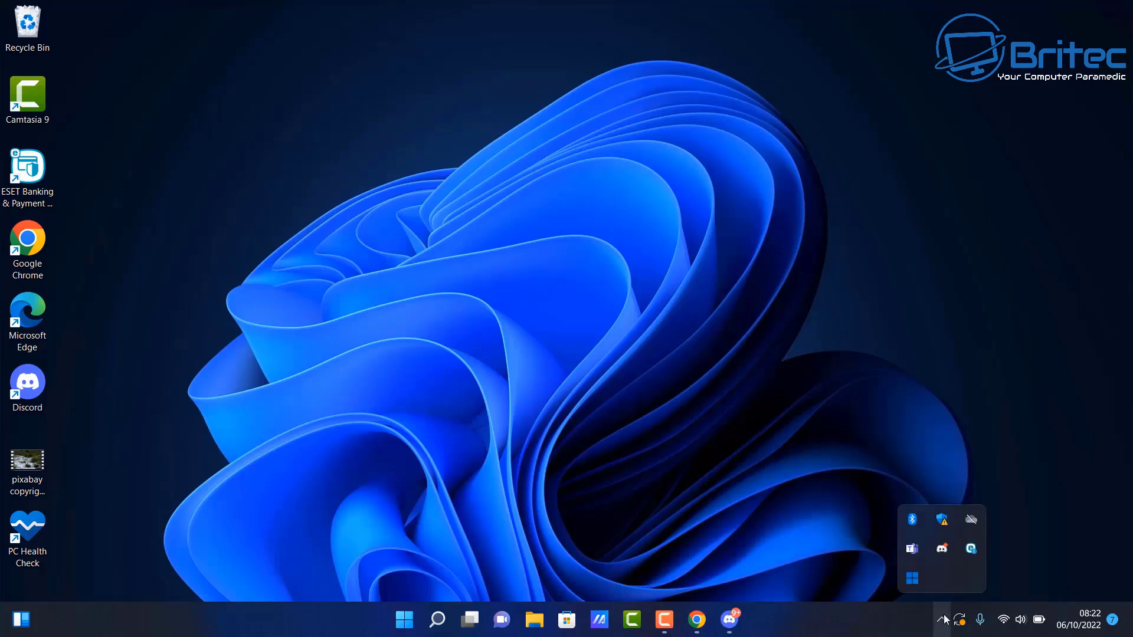
left_click(913, 580)
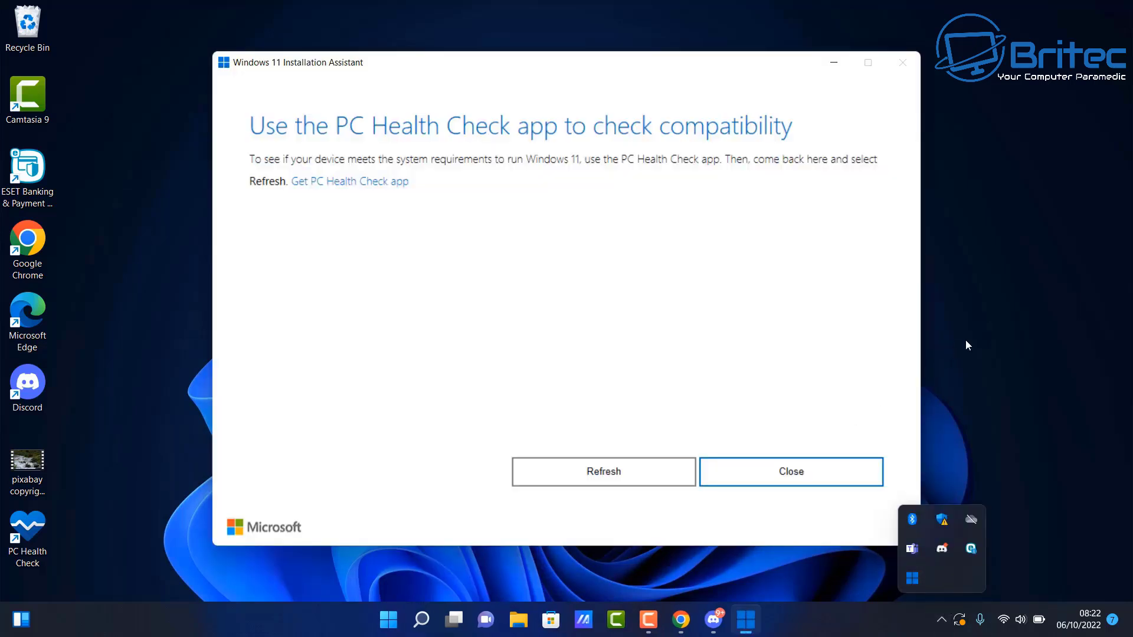
left_click(774, 412)
left_click(645, 474)
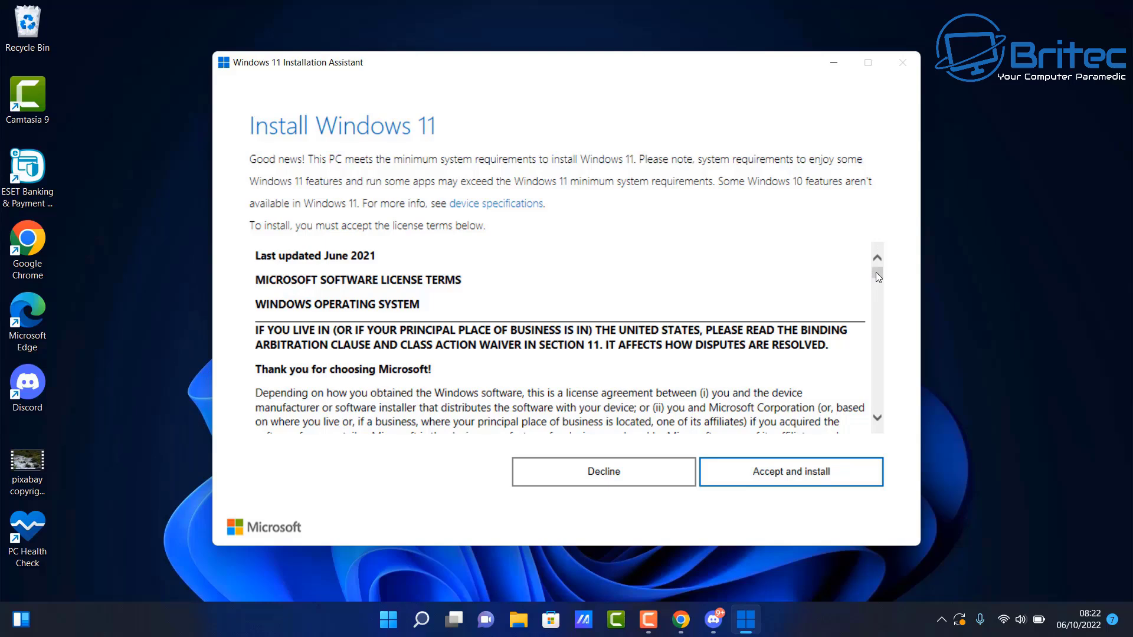
scroll(876, 274, "down", 10)
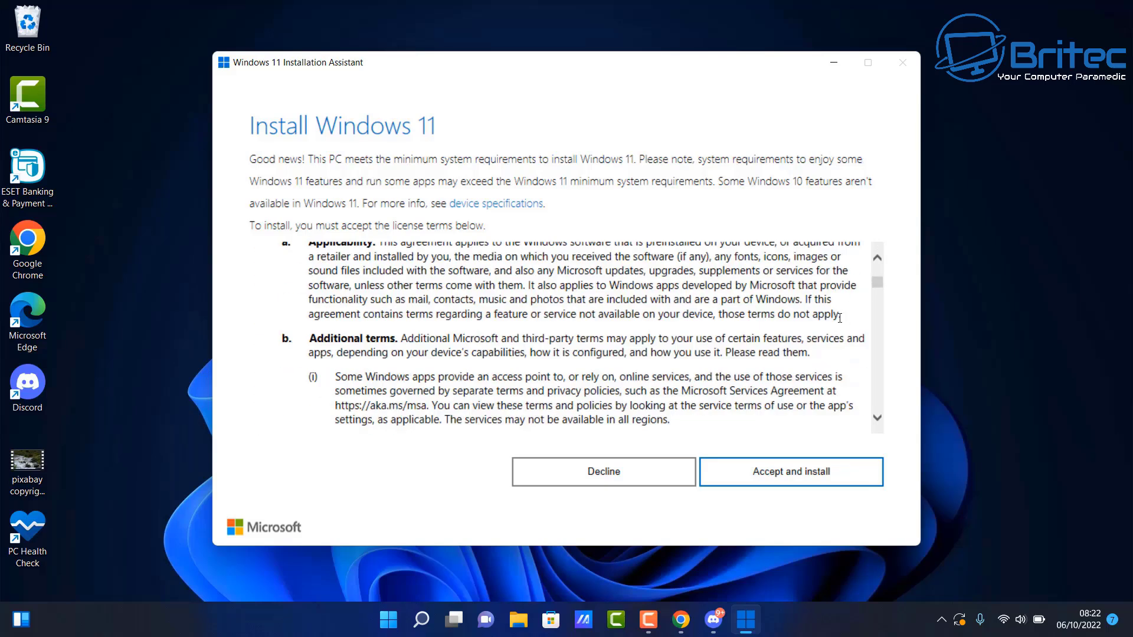
Accept the licence and let the Windows 11 install download, install and restart the PC
left_click(792, 488)
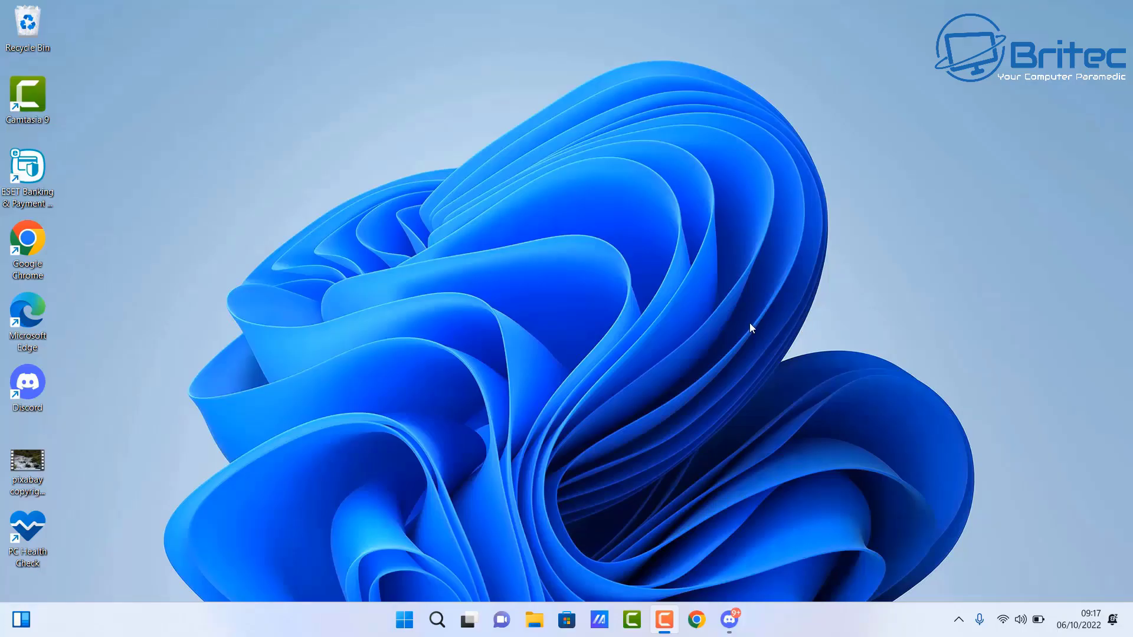
Open Settings' Windows Update page listing available updates, including 2022-09 Cumulative Update KB5017383
left_click(405, 619)
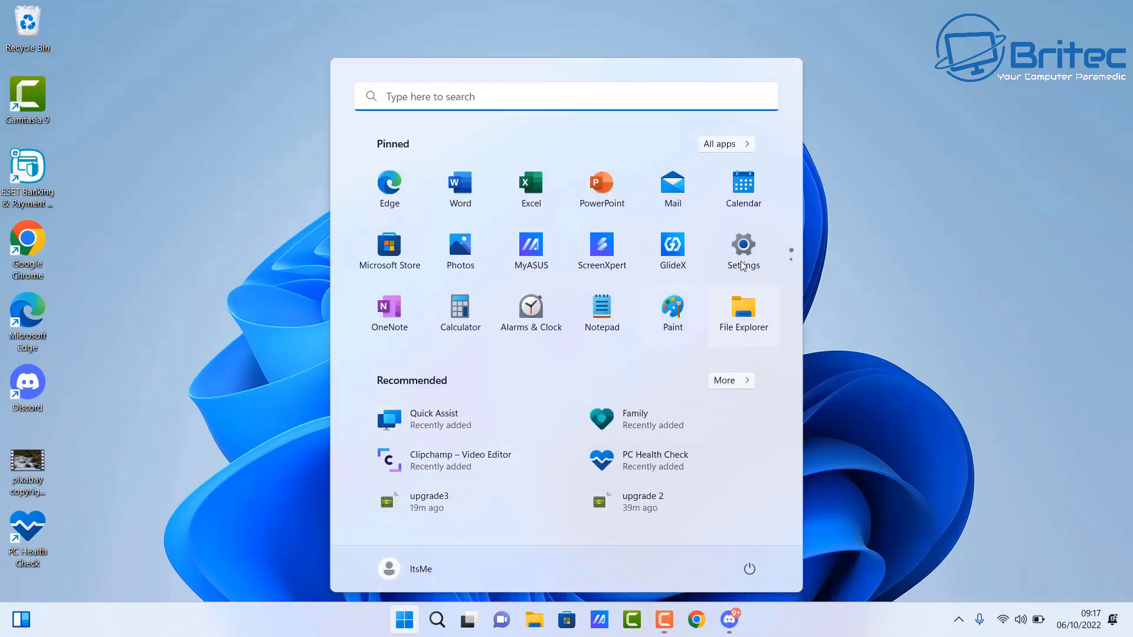
left_click(746, 246)
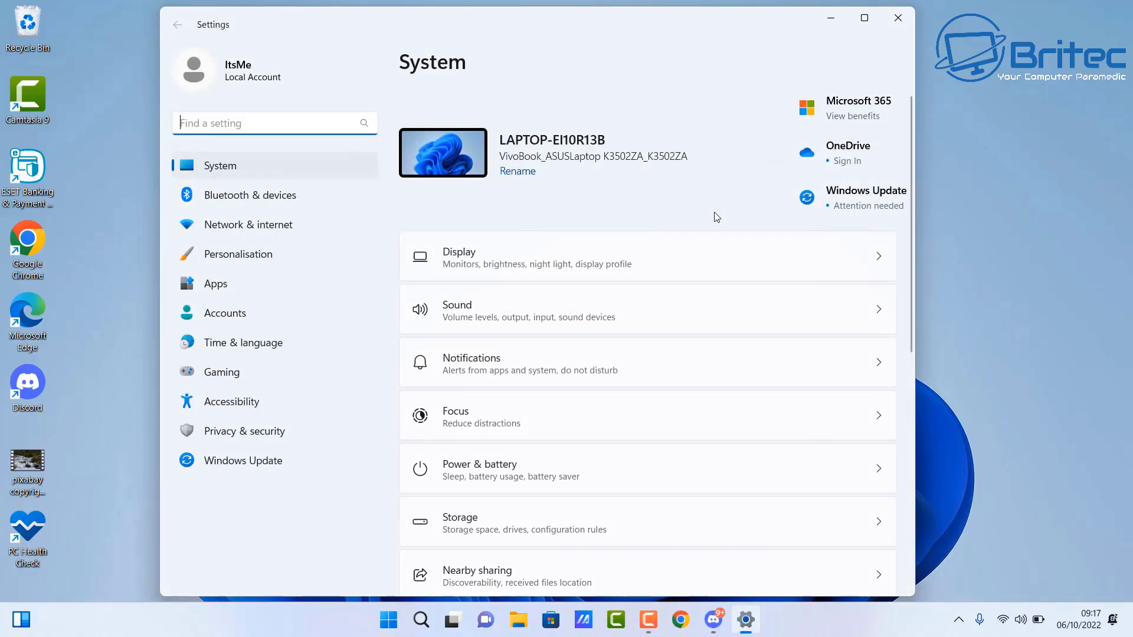
scroll(621, 253, "down", 8)
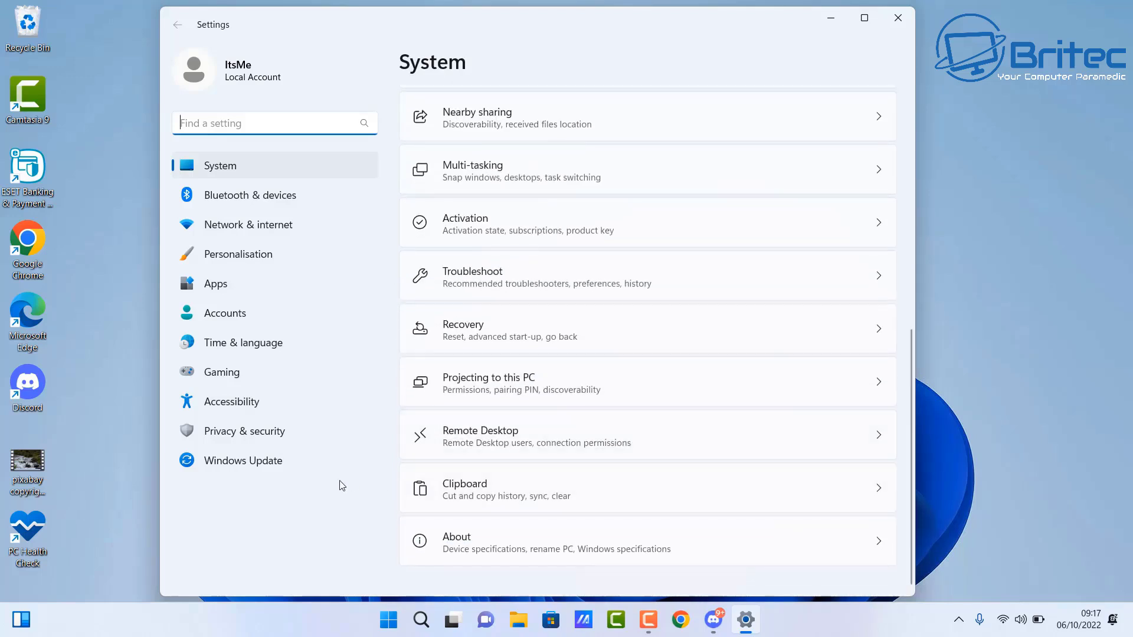
left_click(282, 467)
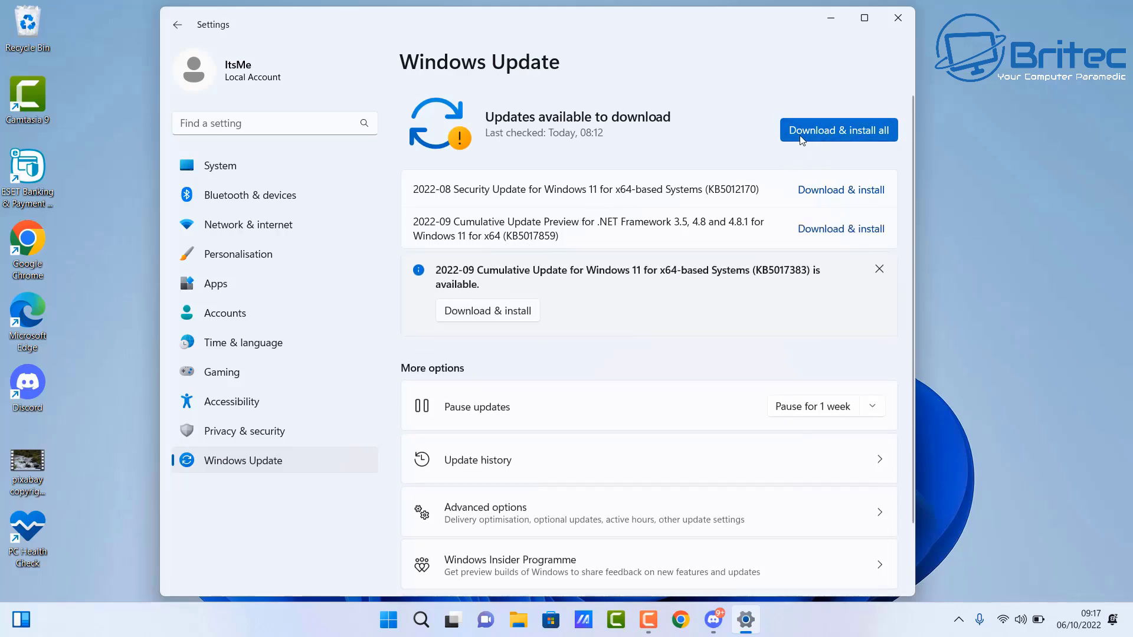
Run winver from Windows search to confirm Version 22H2 (OS Build 22621.525)
left_click(829, 19)
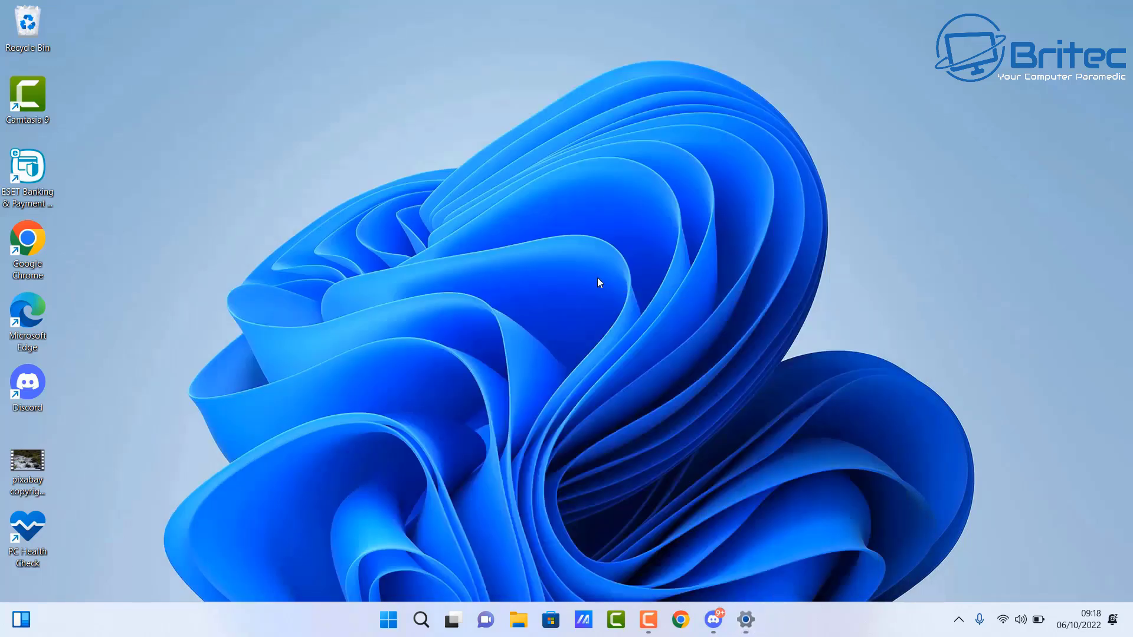
left_click(421, 620)
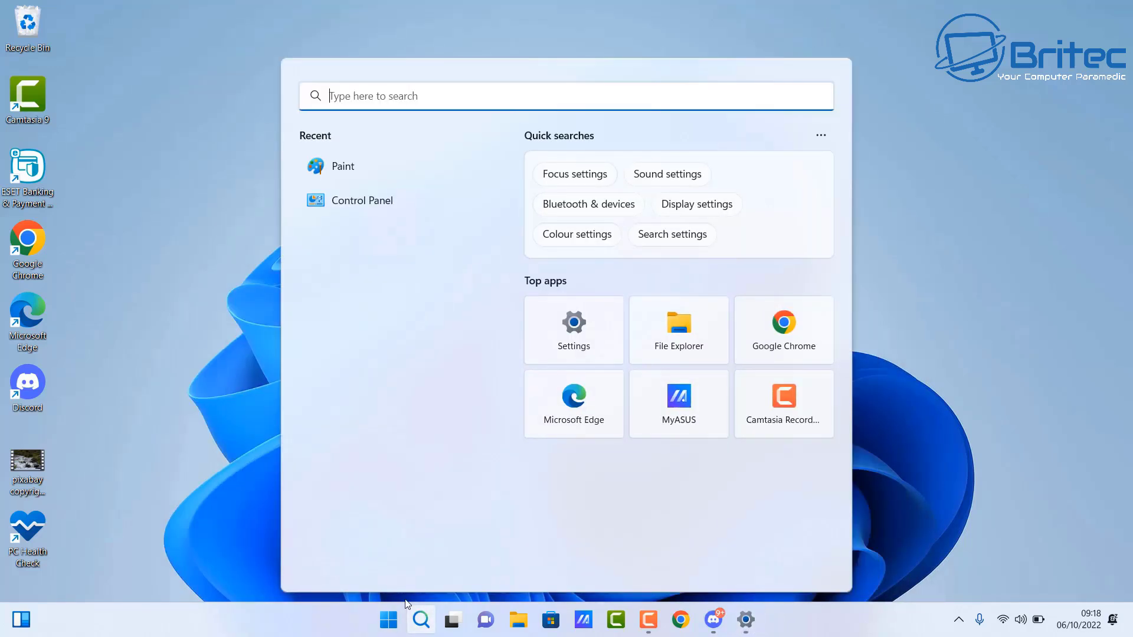
type("winver")
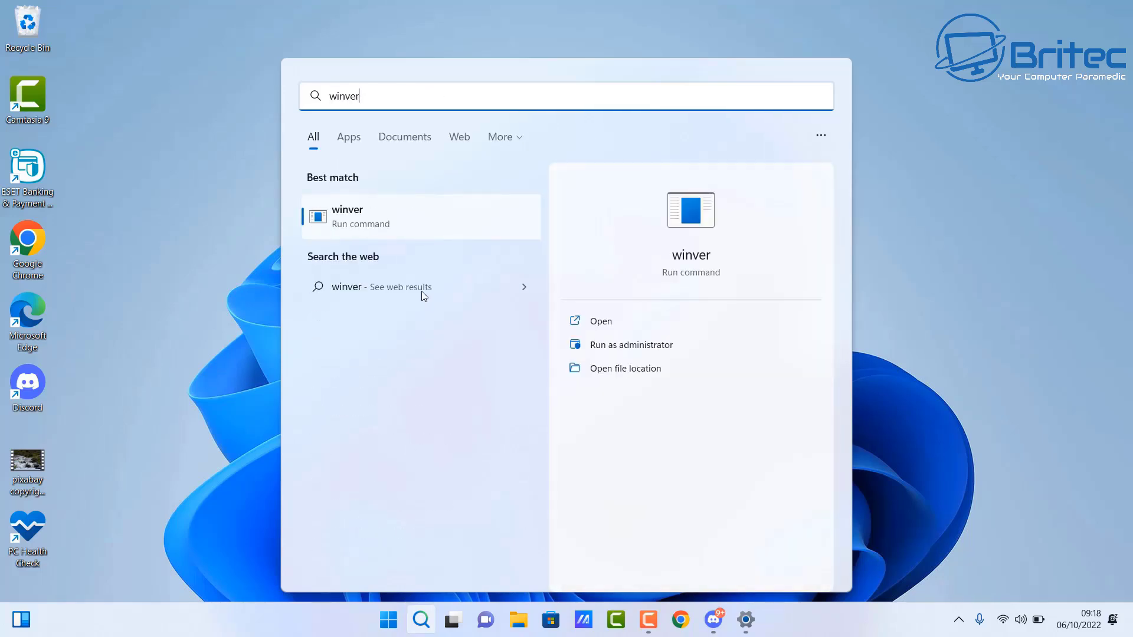
left_click(354, 223)
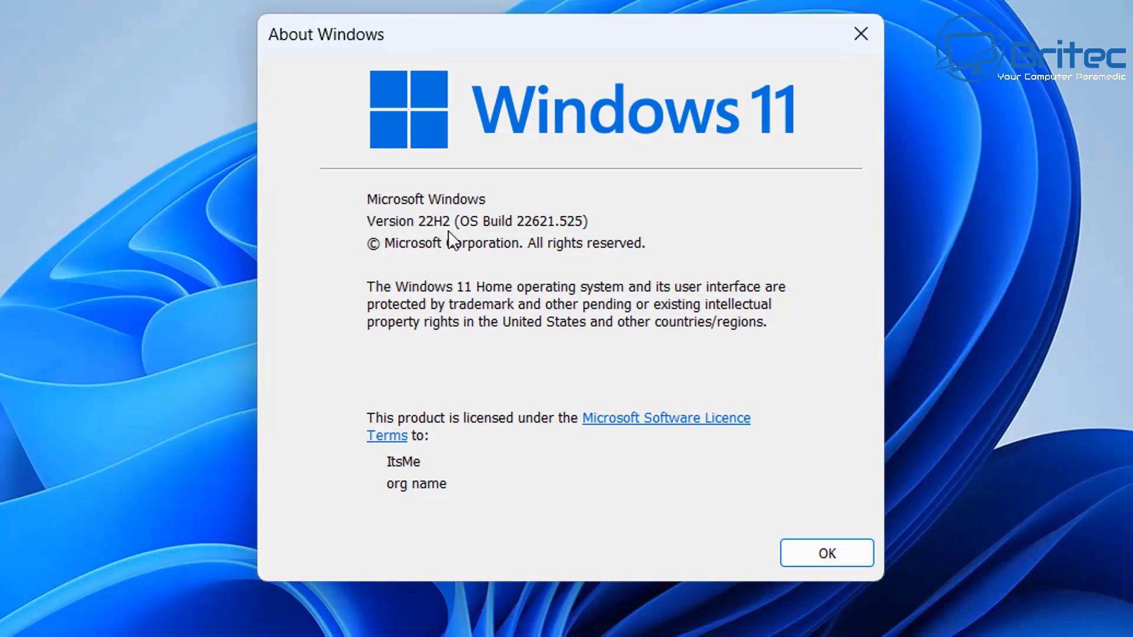
left_click(822, 557)
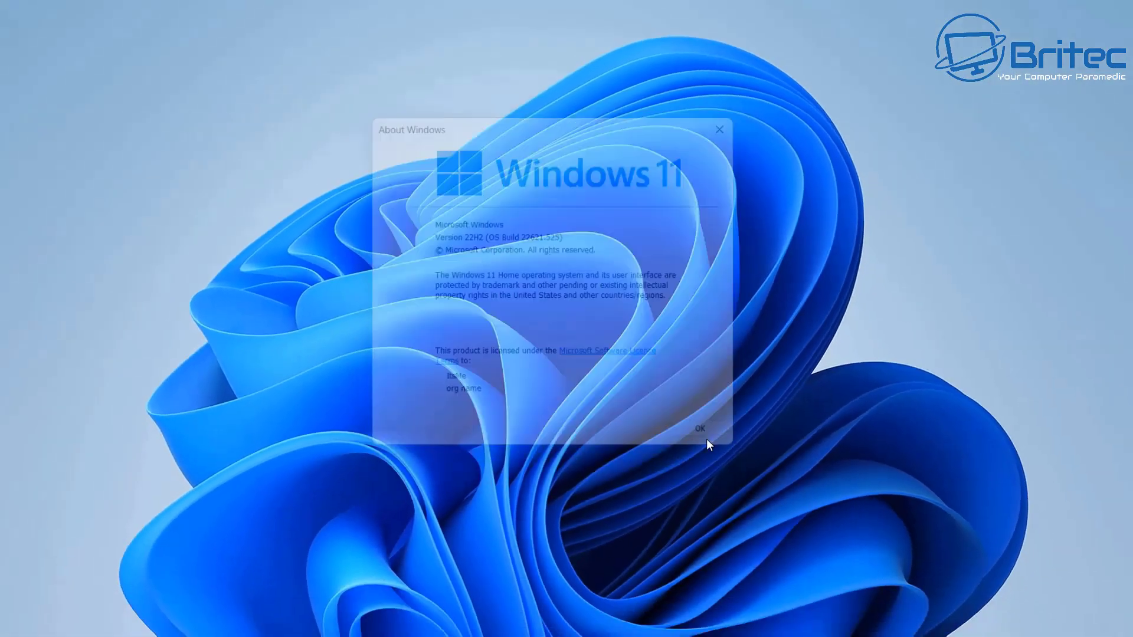